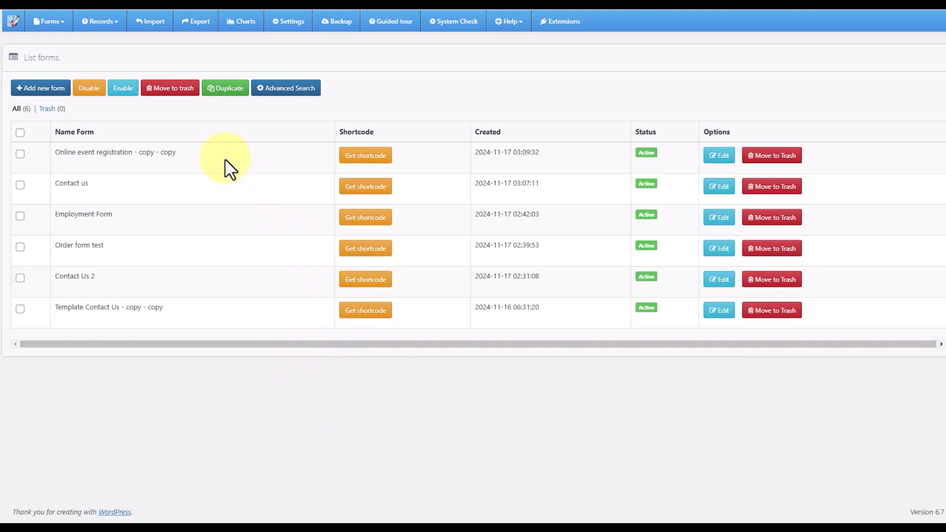
Create a new single form from the Wizard form template.
left_click(41, 91)
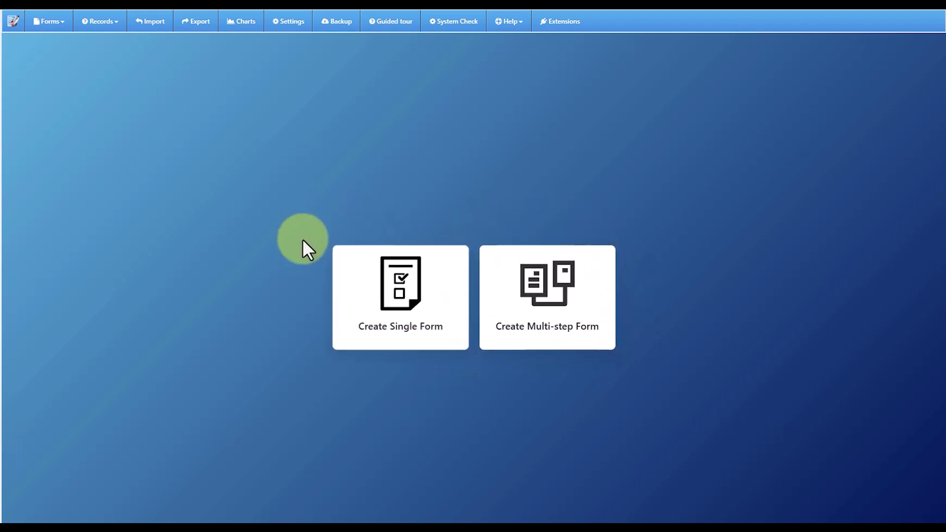
left_click(386, 285)
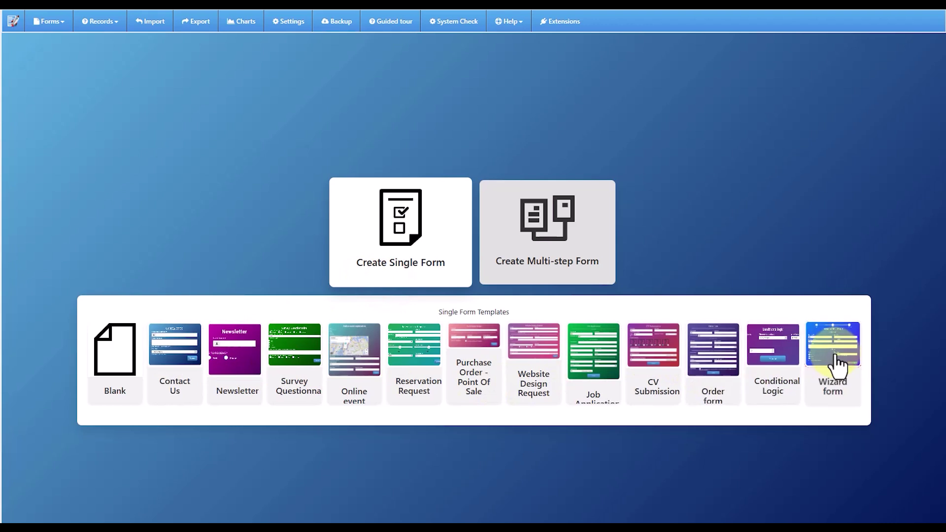
left_click(832, 336)
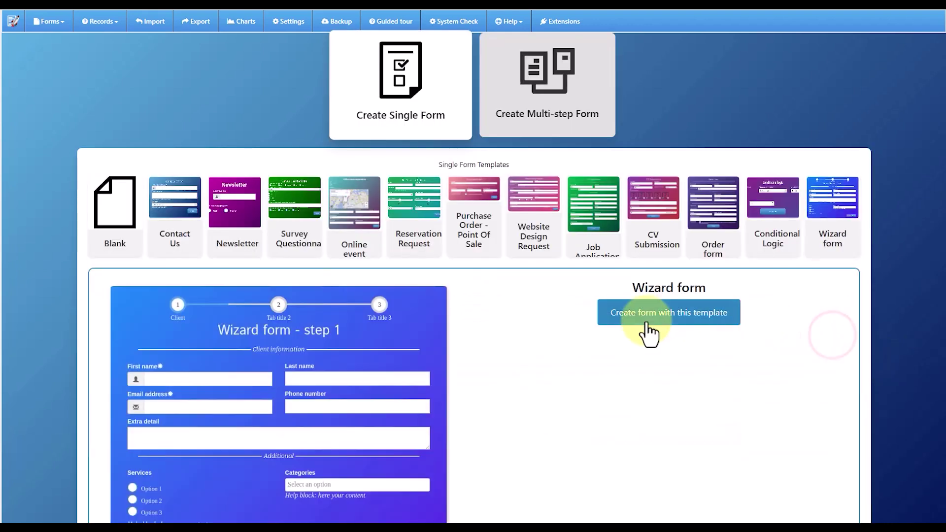
left_click(643, 318)
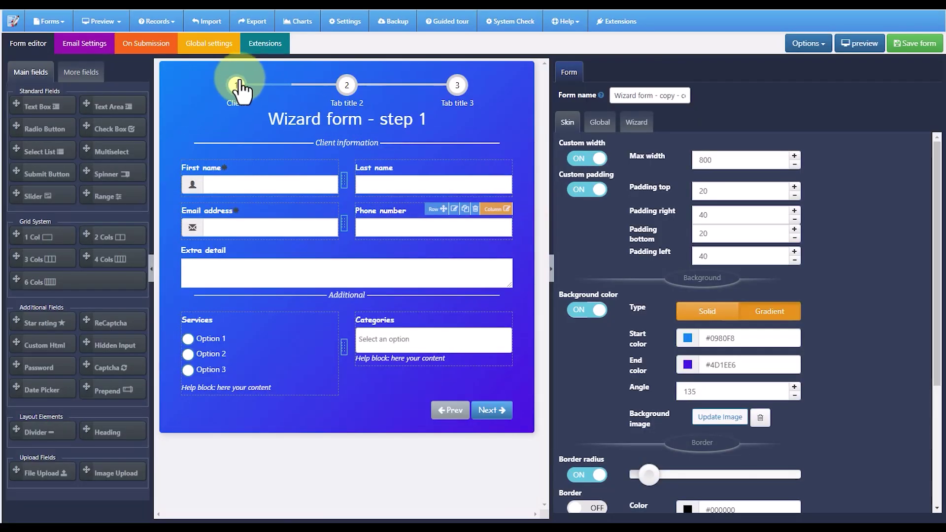
Examine the fields on each of the wizard form's three steps by switching between them in the form editor.
left_click(347, 93)
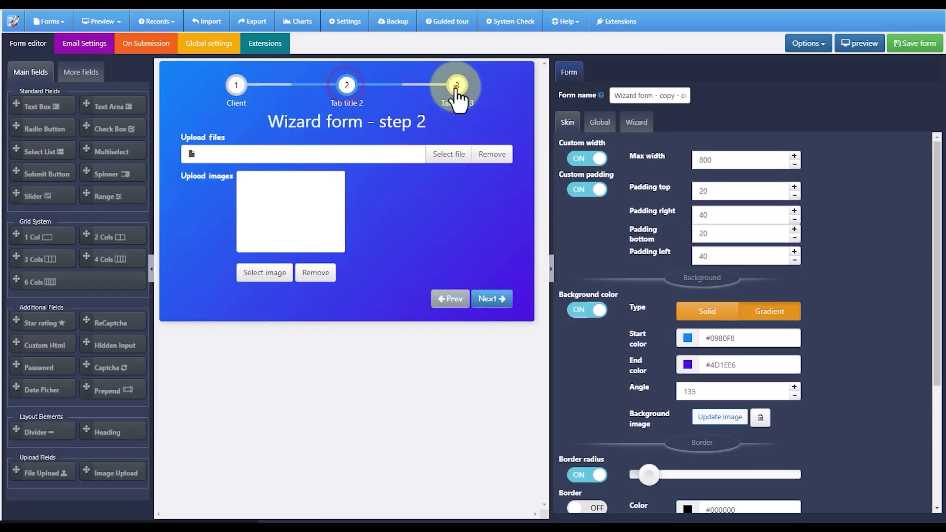
left_click(456, 87)
left_click(236, 85)
left_click(346, 85)
left_click(457, 85)
left_click(236, 85)
left_click(325, 87)
left_click(458, 91)
left_click(237, 87)
left_click(344, 87)
left_click(242, 89)
left_click(346, 88)
left_click(454, 91)
left_click(256, 88)
left_click(342, 89)
left_click(457, 94)
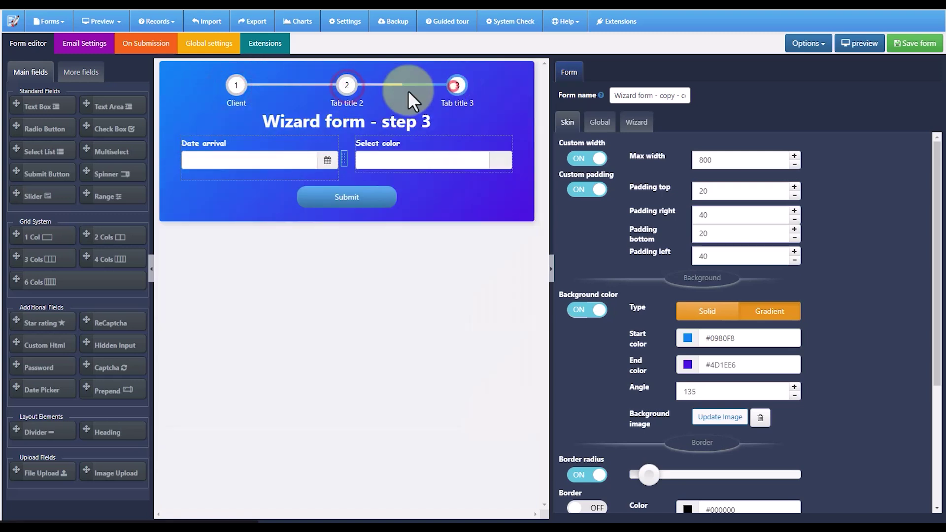
left_click(229, 90)
left_click(344, 86)
left_click(458, 85)
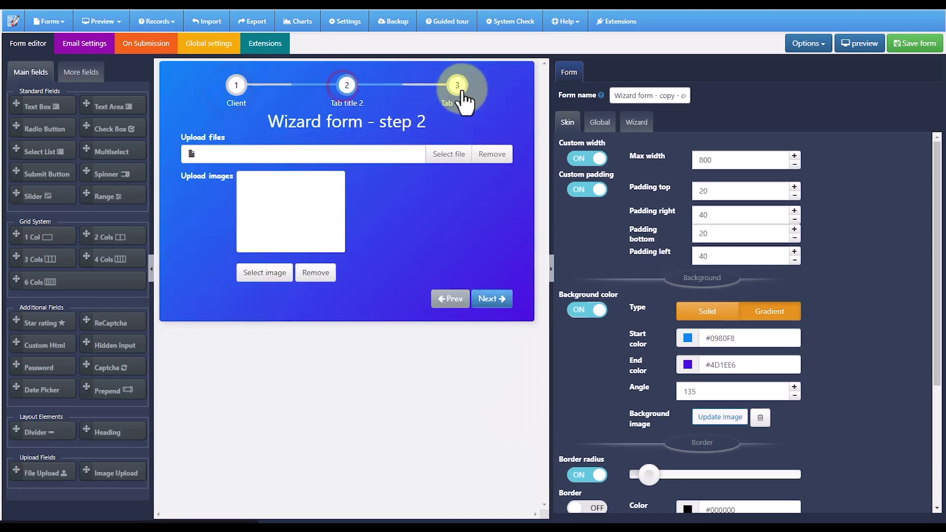
left_click(256, 89)
left_click(582, 157)
left_click(456, 86)
left_click(337, 79)
left_click(235, 88)
Save the form and test advancing past step 1 in its desktop preview with the required fields empty.
left_click(900, 42)
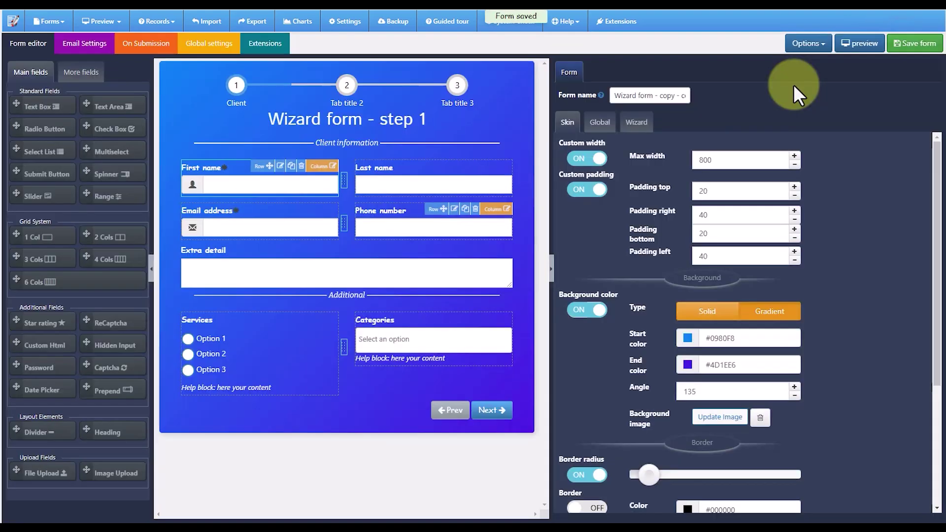
left_click(859, 46)
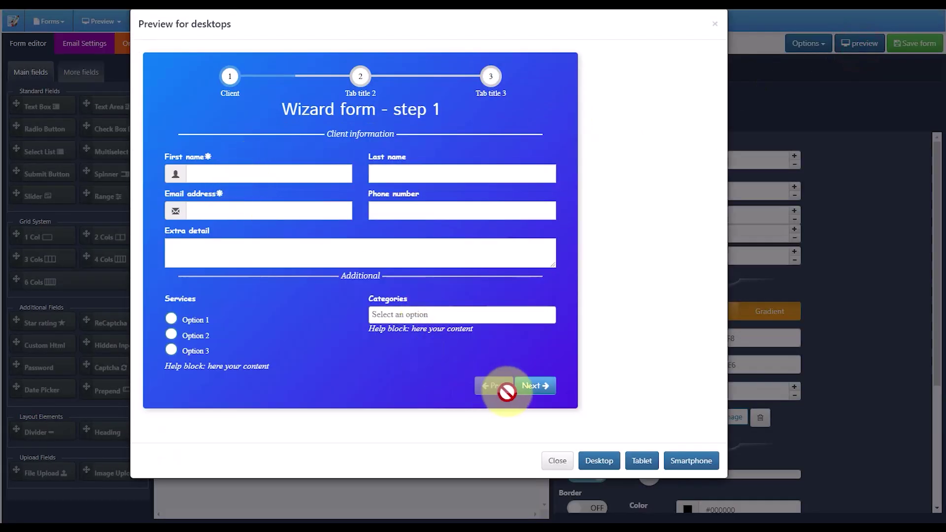
left_click(535, 385)
Fill in the first name, email address, last name and phone number in step 1 of the previewed form.
left_click(214, 168)
type("asdf")
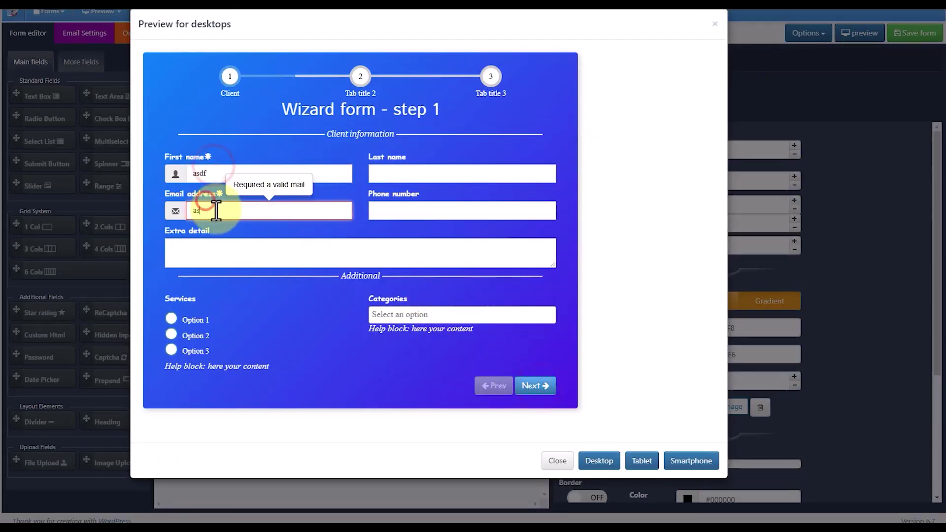
left_click(215, 210)
type("asasdf@asdf.com")
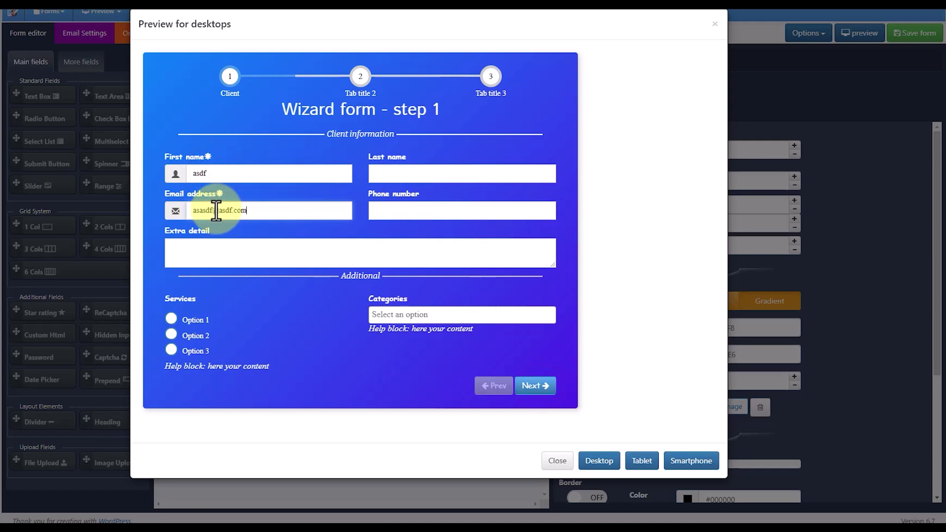
type("asdf")
left_click(420, 210)
type("asdf")
Enter "asdfas" as extra detail, choose service Option 1 and Category 2, and advance through step 2 to step 3.
left_click(318, 244)
type("asdfas")
left_click(172, 318)
left_click(434, 318)
left_click(398, 353)
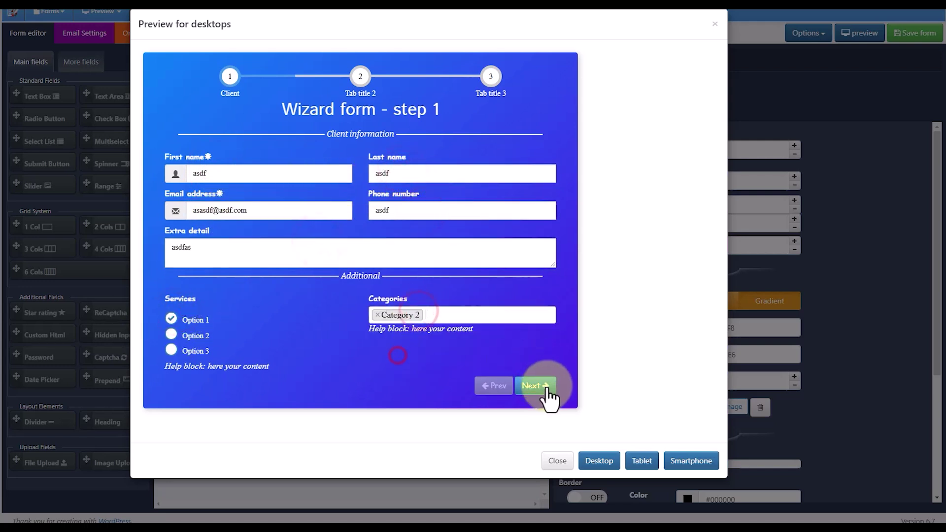
left_click(544, 387)
left_click(535, 285)
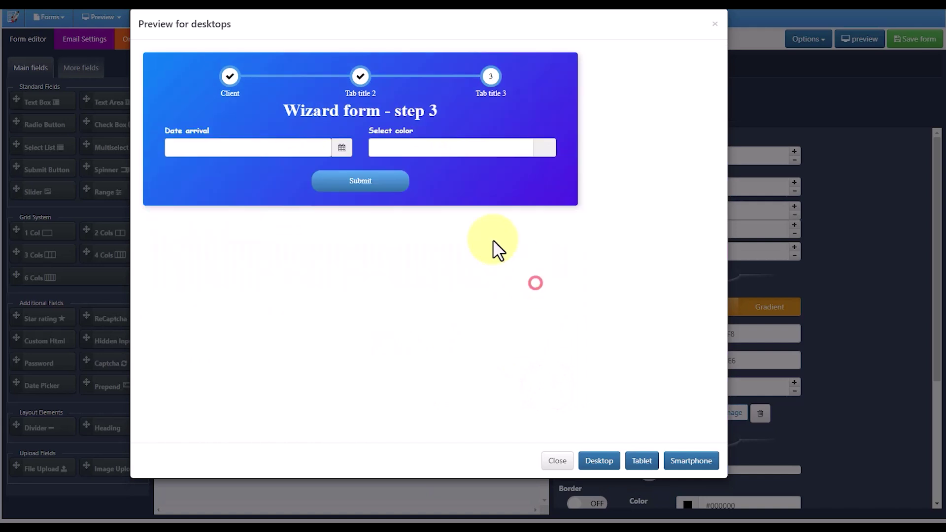
Set the arrival date to 11/06/2024 and the color to #f34e4e, submit the form and close the preview.
left_click(339, 146)
left_click(240, 218)
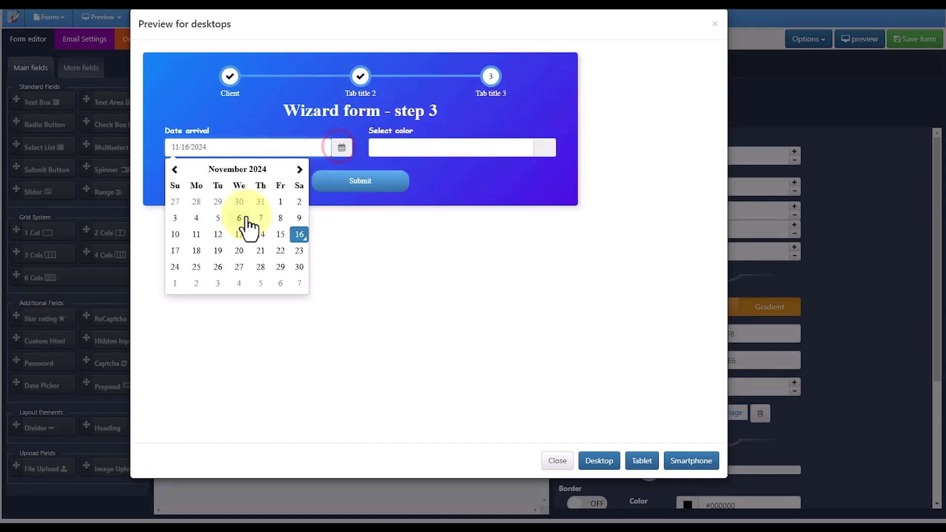
left_click(407, 148)
left_click(544, 147)
left_click(513, 185)
left_click(386, 179)
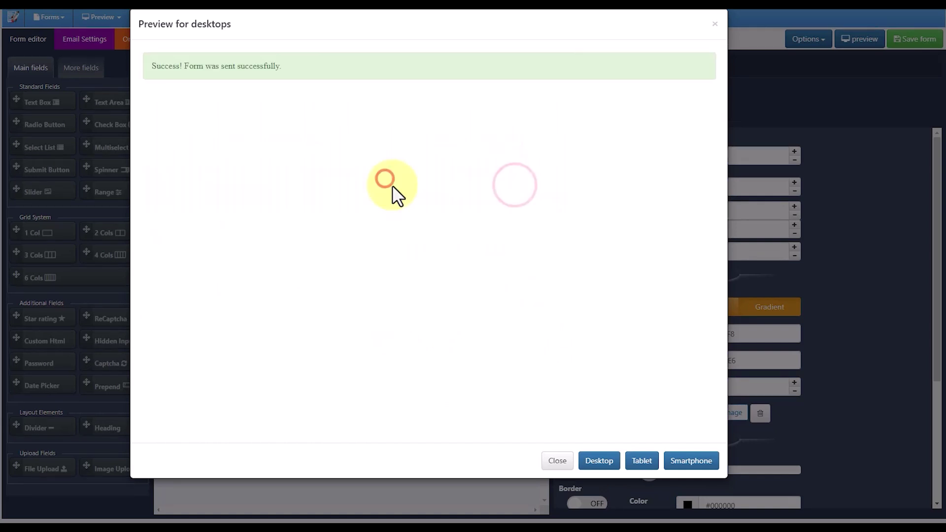
left_click(554, 461)
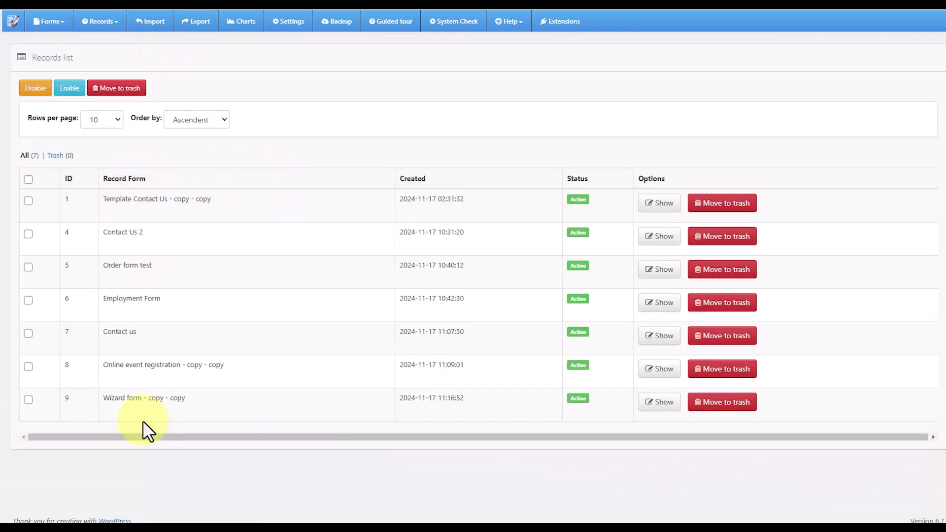
Review the submitted data in the Wizard form's record.
left_click(640, 401)
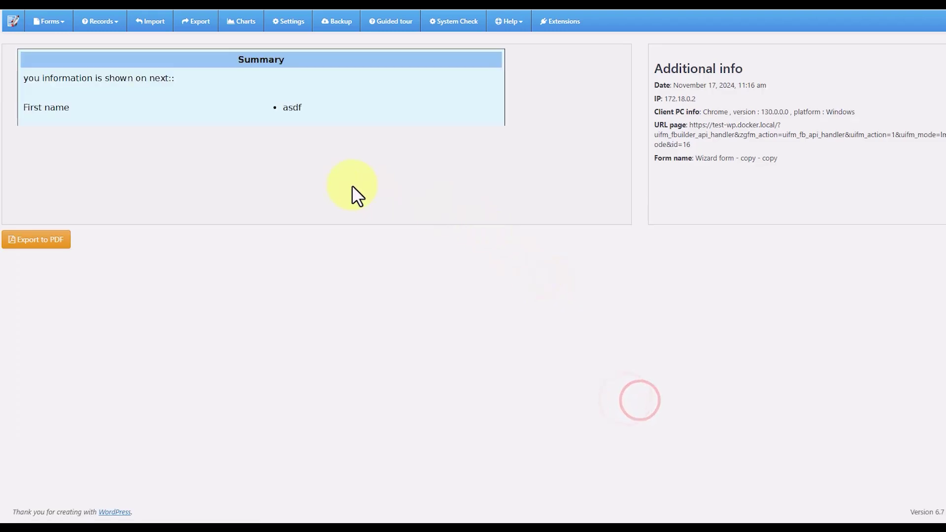
left_click(345, 307)
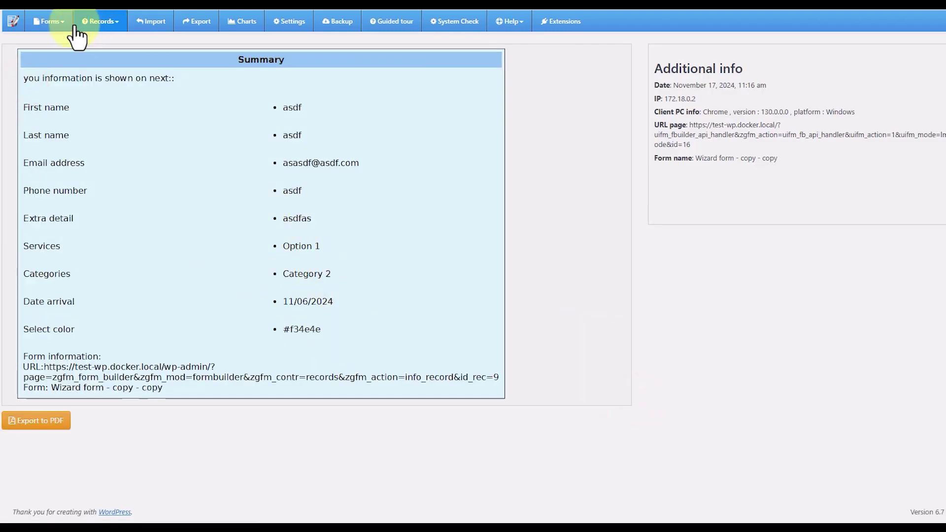
Create a new blank single form named "wizard form".
left_click(49, 21)
left_click(53, 44)
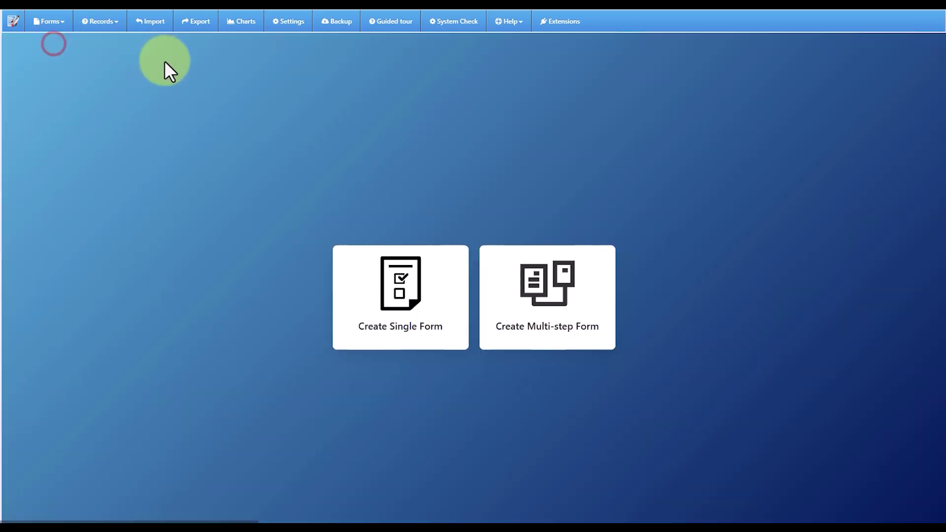
left_click(414, 298)
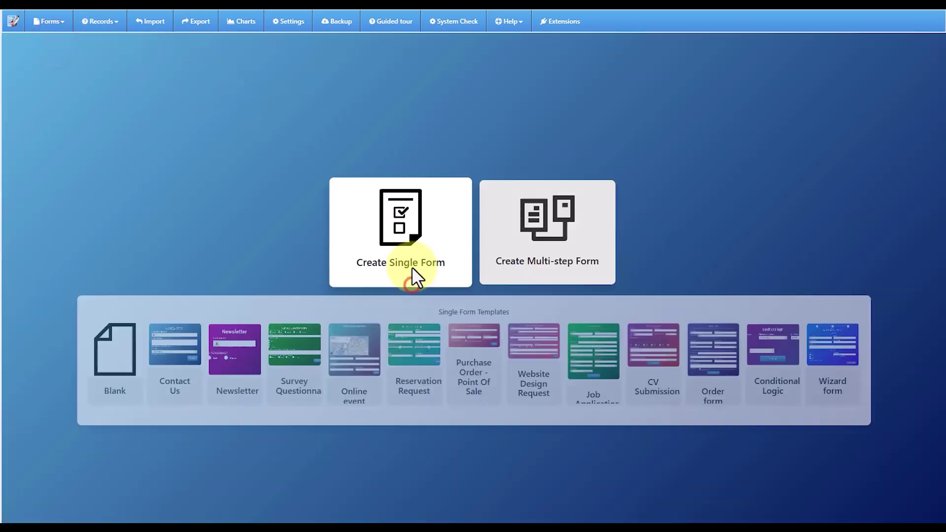
mouse_move(827, 360)
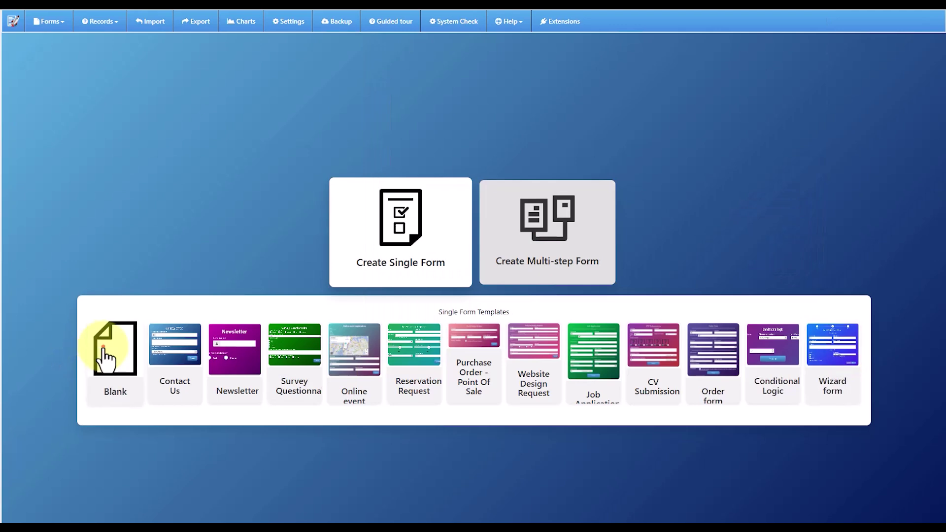
left_click(104, 353)
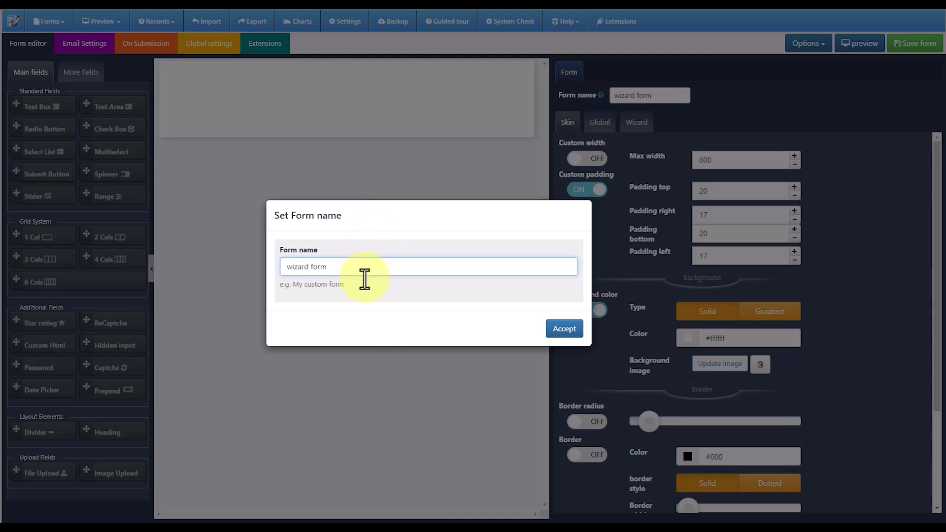
left_click(558, 327)
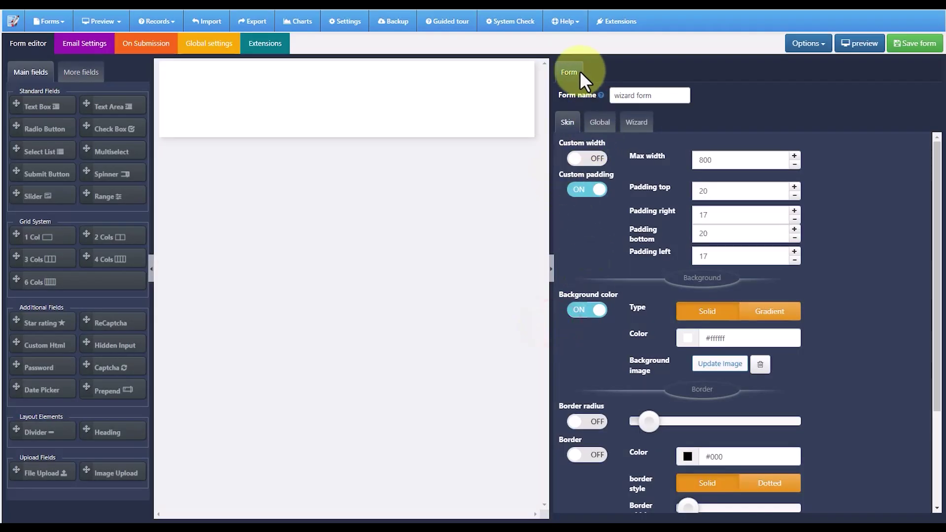
Enable wizard mode for the form and add two more tabs, making three in all.
left_click(637, 124)
left_click(651, 147)
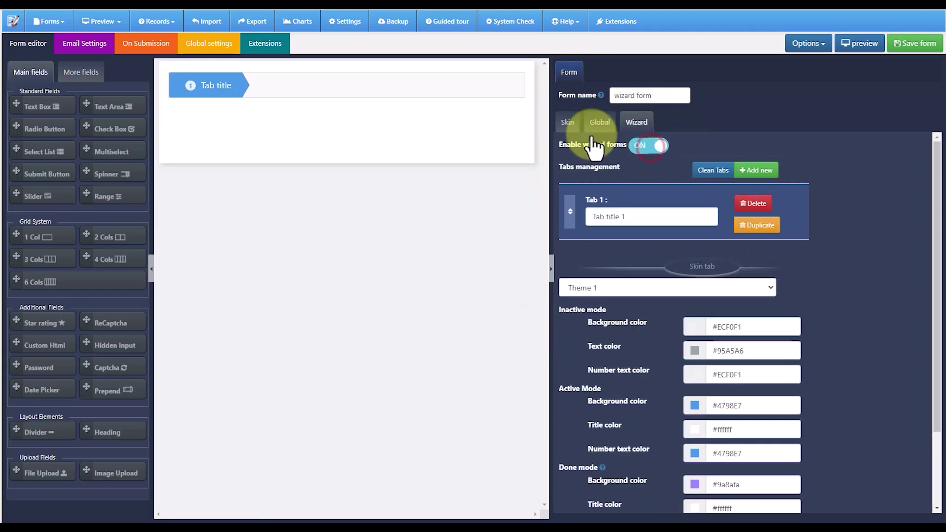
left_click(752, 171)
left_click(751, 171)
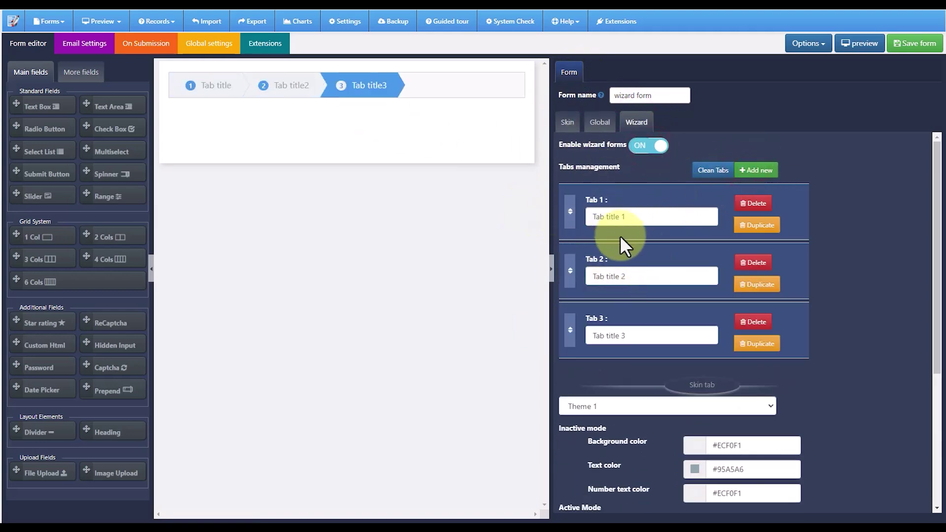
Switch the wizard's tab skin to Theme 2.
scroll(667, 313, "down", 1)
left_click(603, 351)
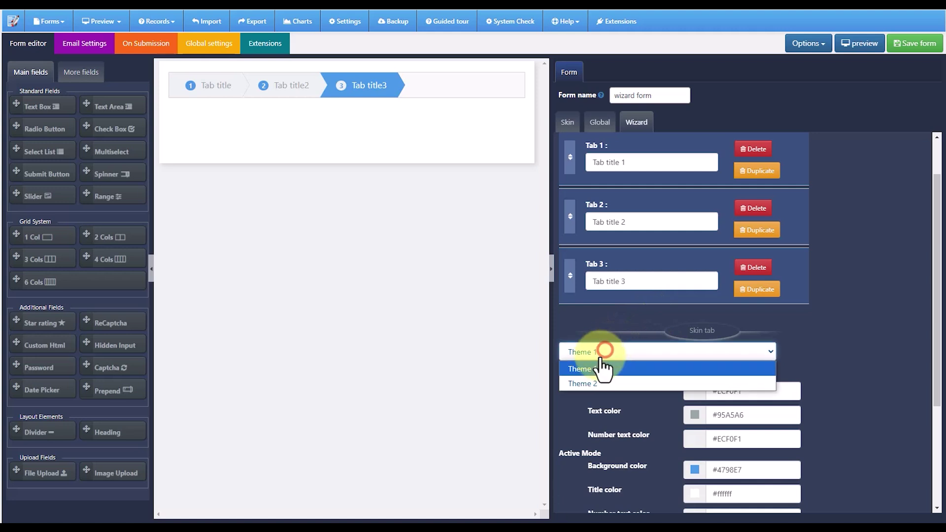
left_click(593, 382)
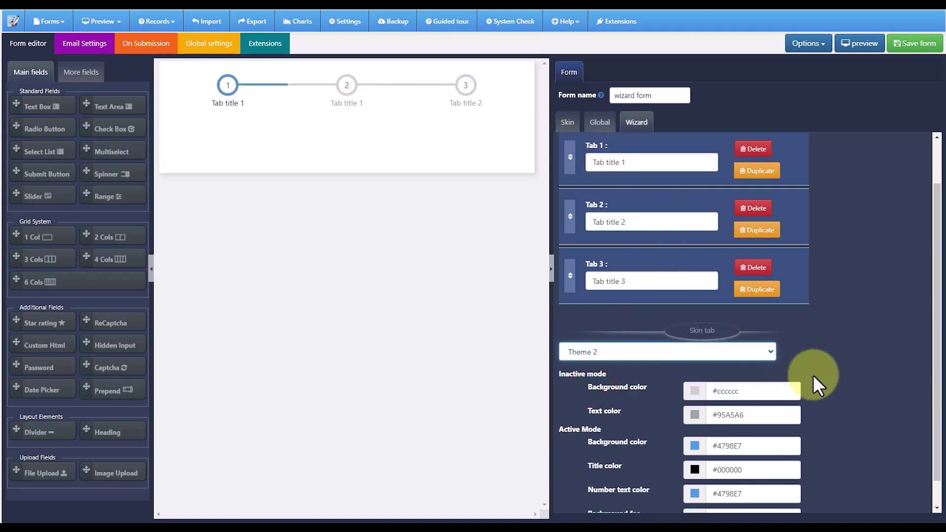
Set the background color of the wizard tabs' active mode to #ff269f.
scroll(788, 377, "down", 1)
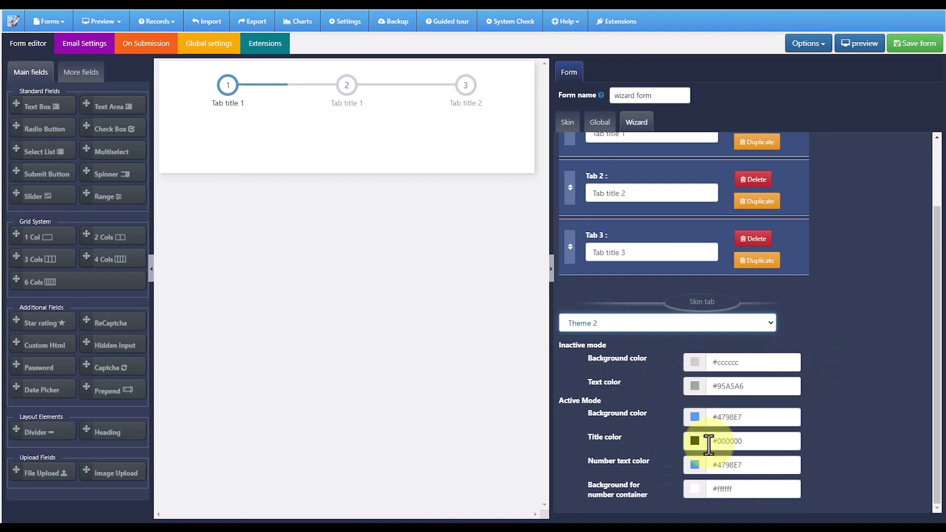
left_click(695, 416)
mouse_move(689, 430)
left_mouse_down()
mouse_move(689, 454)
mouse_move(676, 426)
left_mouse_up()
left_click(750, 416)
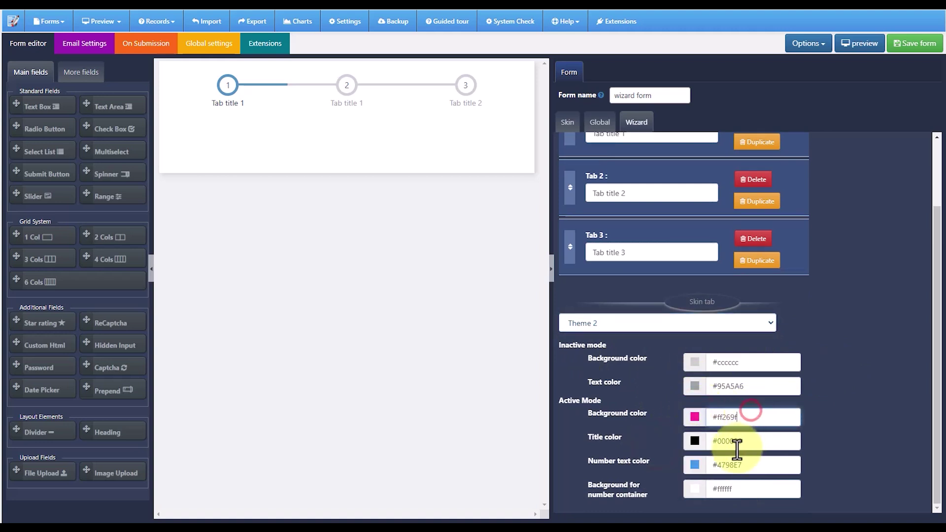
left_click(695, 417)
left_click(749, 407)
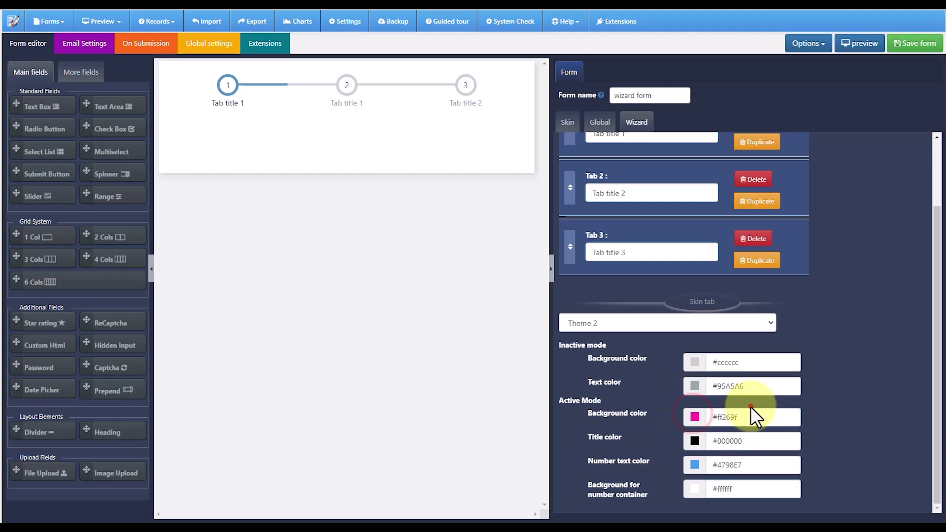
Set the number text color of the wizard tabs' active mode to the blue #475cfc.
left_click(693, 465)
left_click_drag(686, 496, 667, 479)
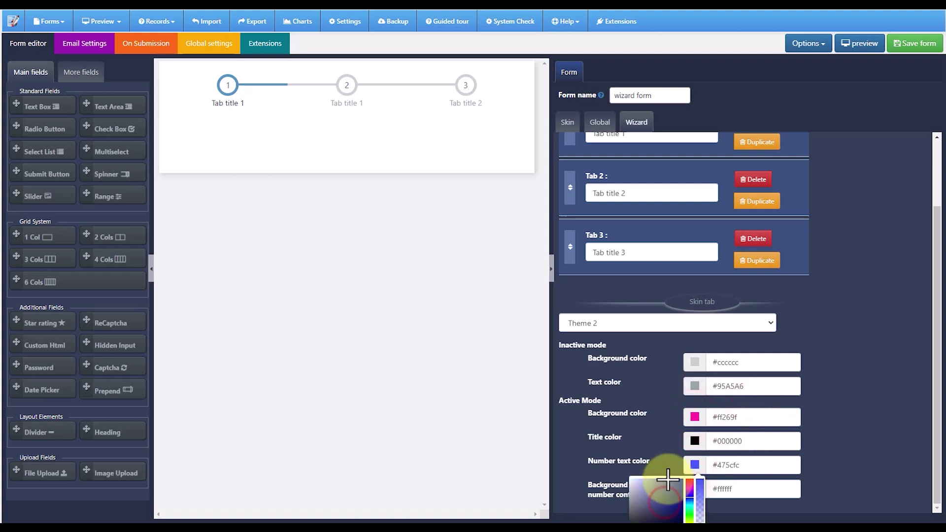
left_click(780, 463)
left_click(855, 320)
Check the wizard's three tabs on the canvas and add a Text Box field to the first one.
scroll(855, 320, "up", 3)
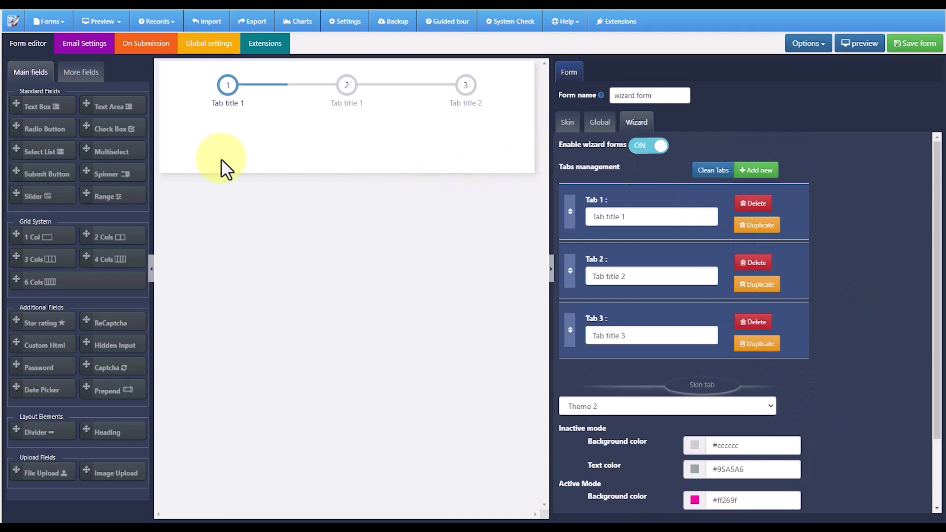
left_click(346, 85)
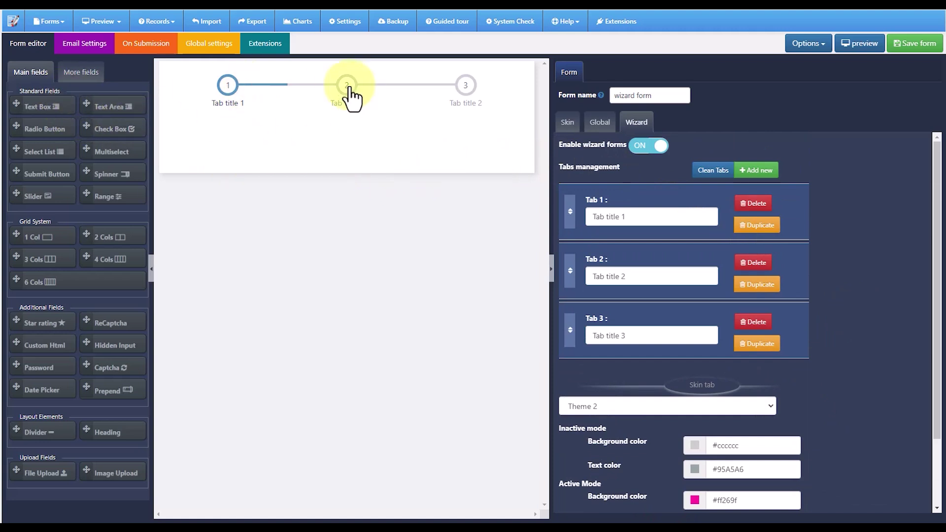
left_click(463, 88)
left_click(226, 85)
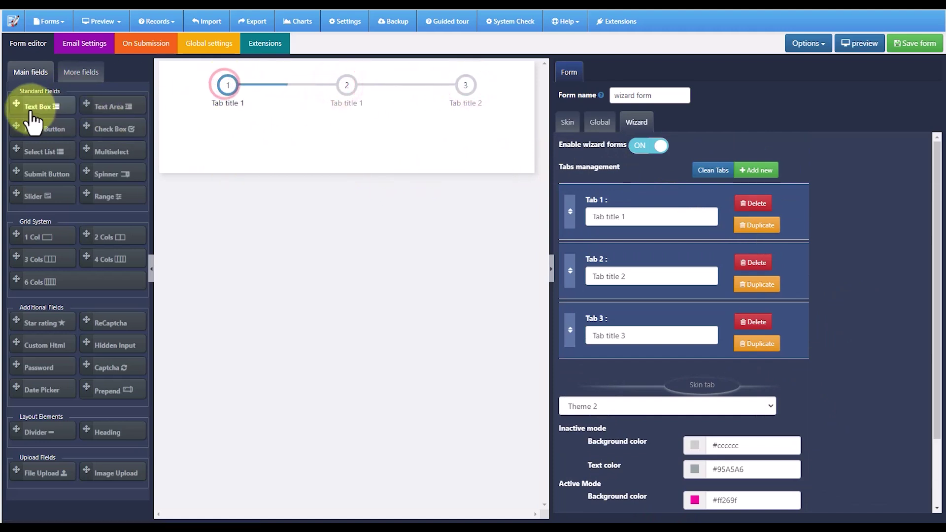
left_click_drag(20, 105, 266, 116)
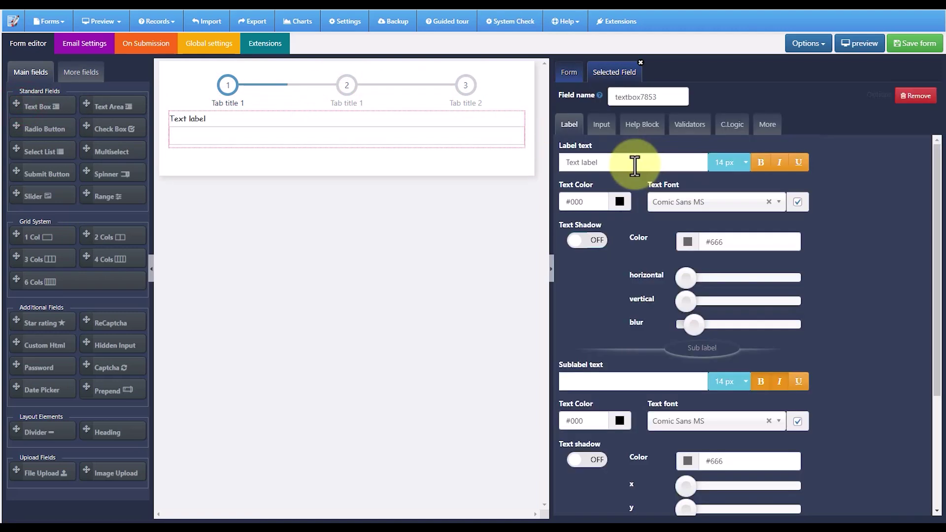
Set the text box's label and field name to "Name" and its placeholder to "Add Name here".
left_click_drag(602, 163, 562, 162)
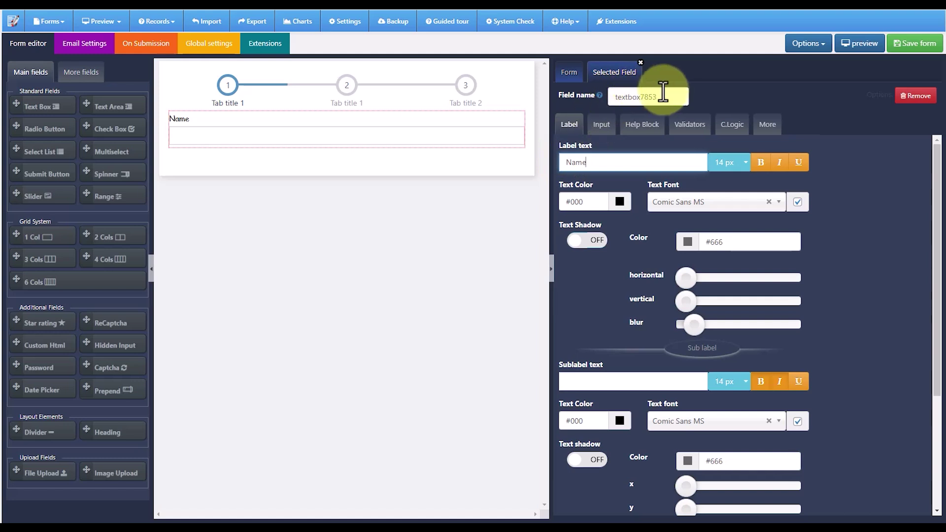
left_click_drag(666, 95, 610, 98)
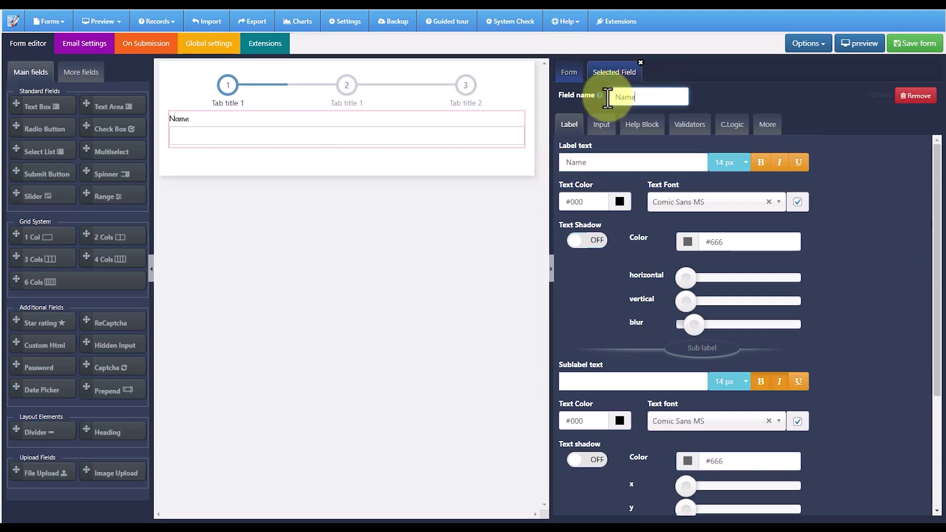
left_click(601, 125)
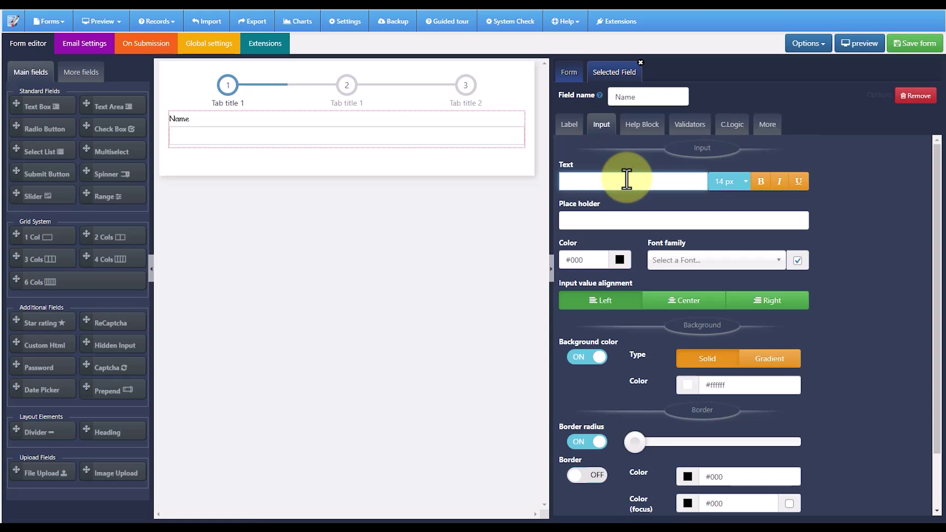
left_click(619, 216)
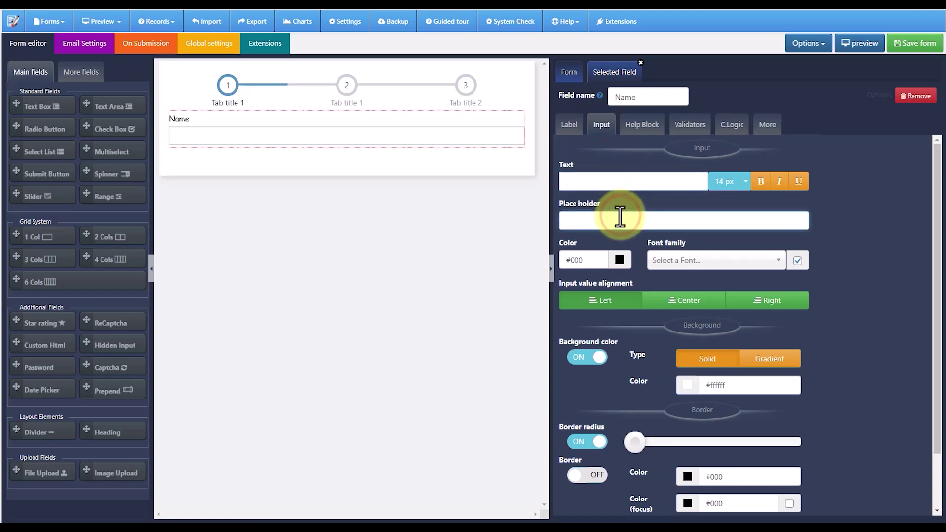
type("Add Name here")
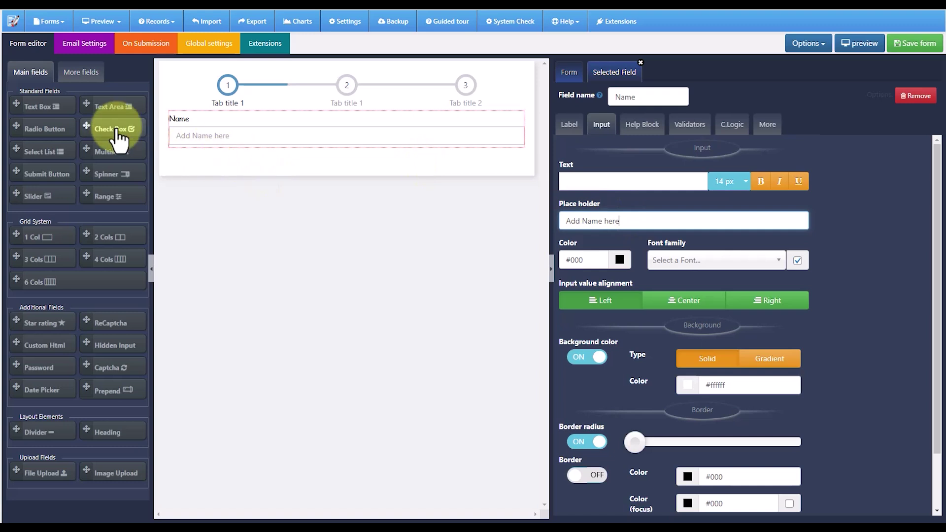
Add a second Text Box below Name, with the label "Email" and the field name "email".
left_click_drag(39, 113, 587, 134)
left_click(664, 143)
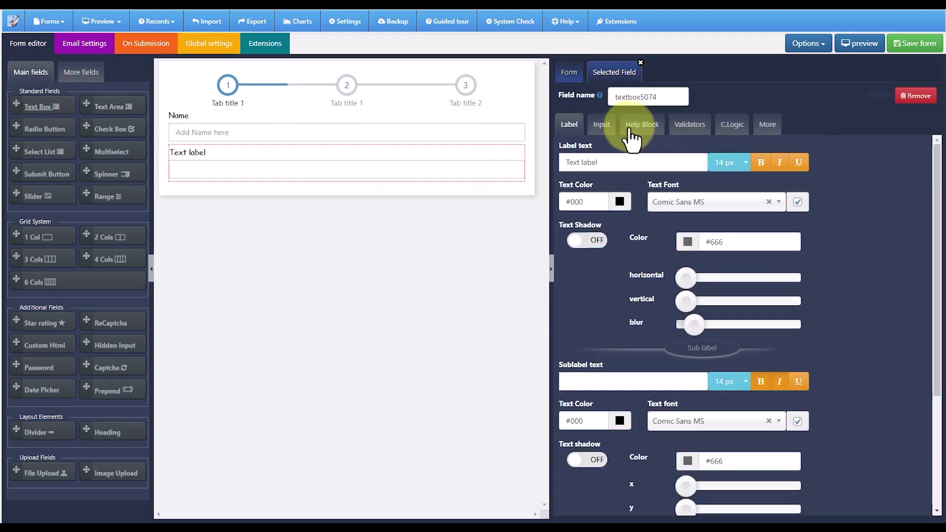
left_click_drag(613, 163, 563, 161)
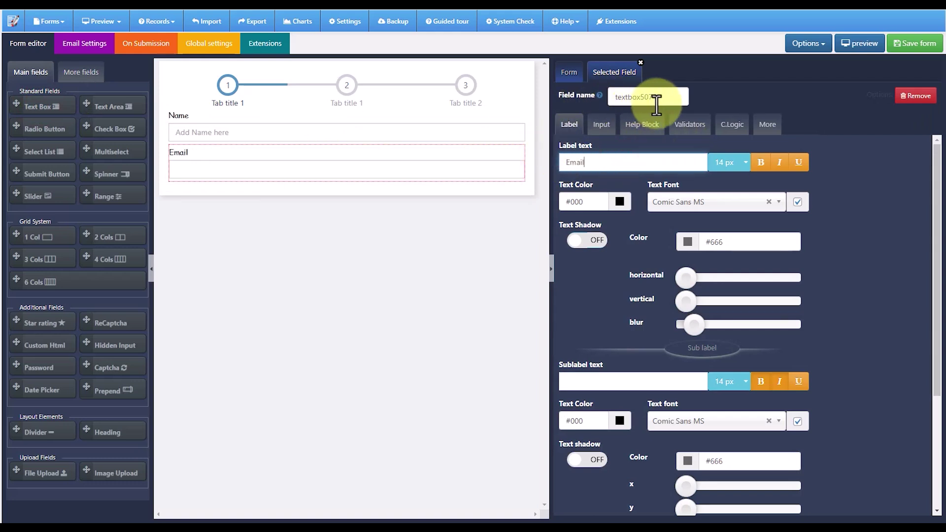
left_click_drag(658, 97, 609, 97)
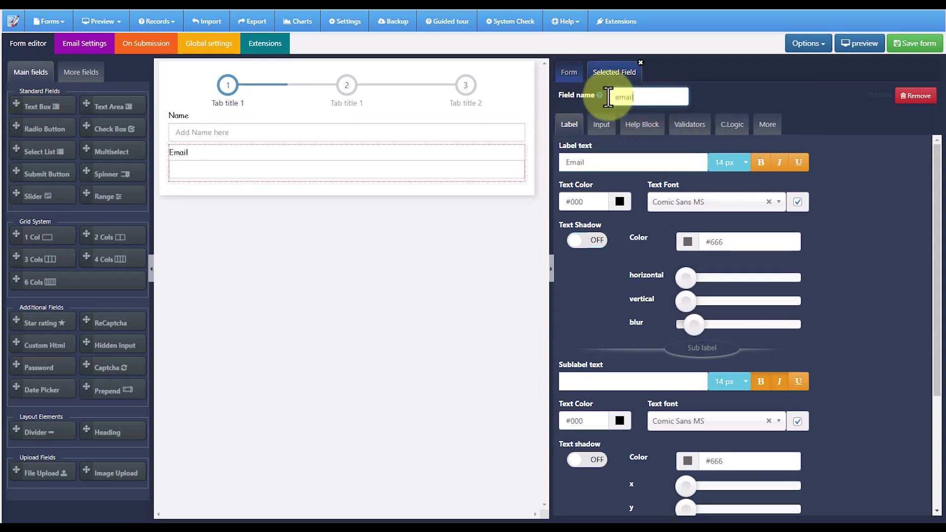
Apply the Email validator to the Email field and set its placeholder to "Add mail here".
left_click(689, 119)
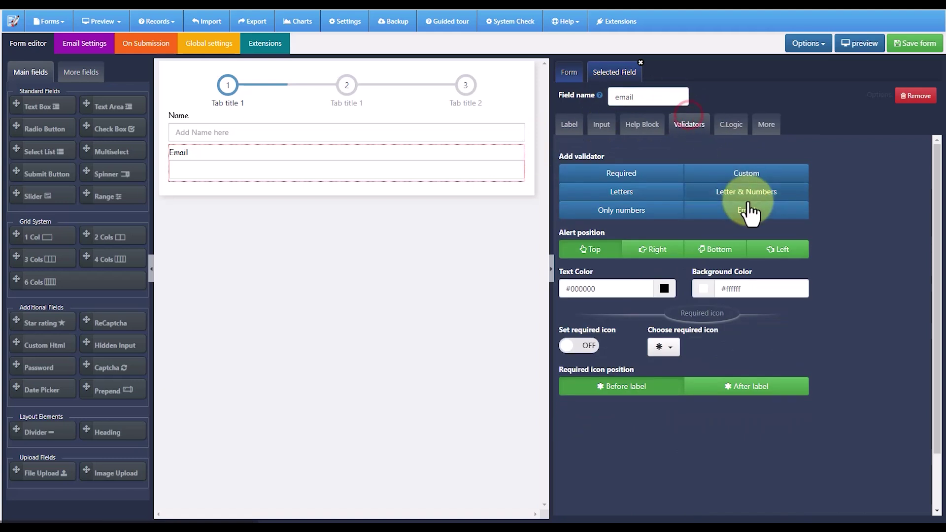
left_click(748, 211)
left_click(569, 124)
left_click(602, 126)
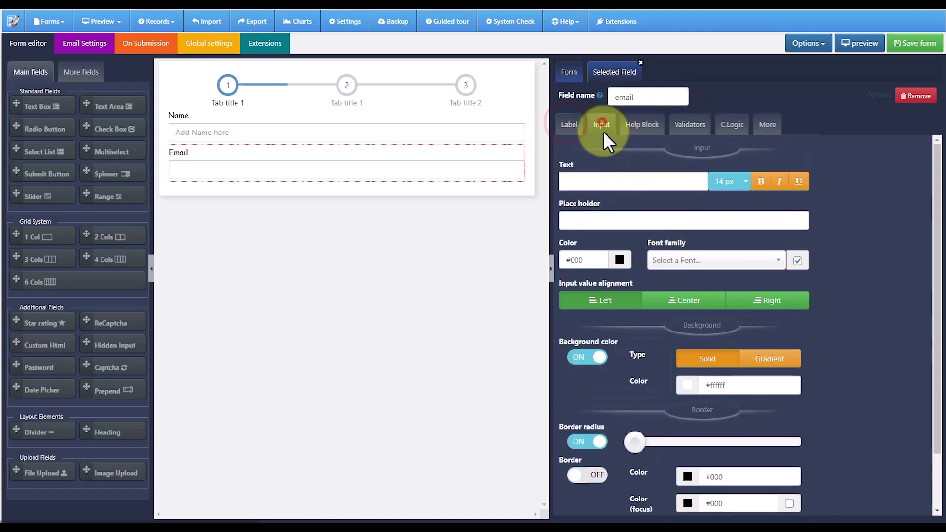
left_click(630, 217)
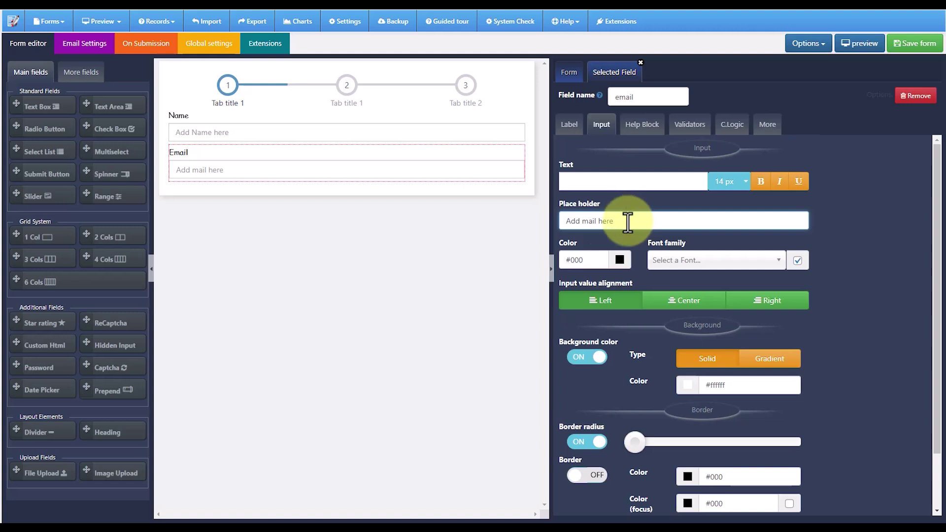
Add a Text Area below Email, label it "Comments" and apply the Required validator.
left_click_drag(103, 104, 224, 120)
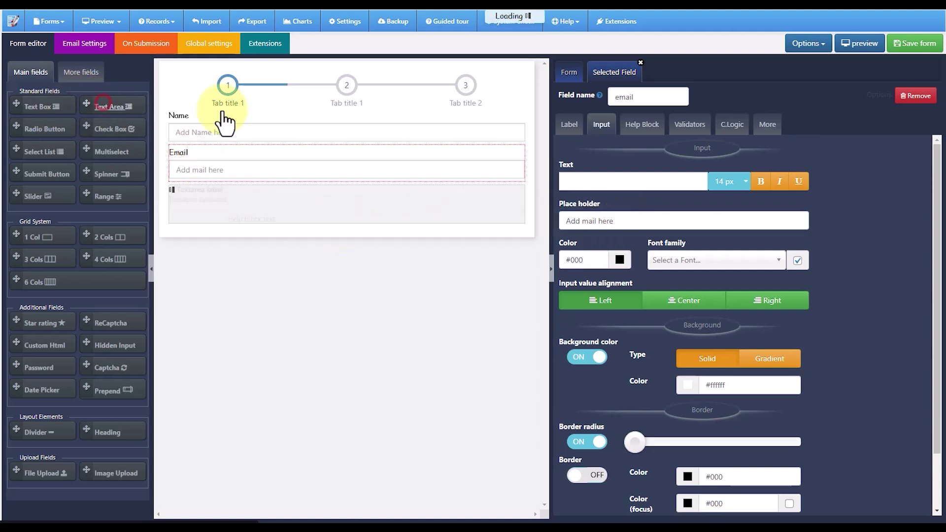
left_click(330, 205)
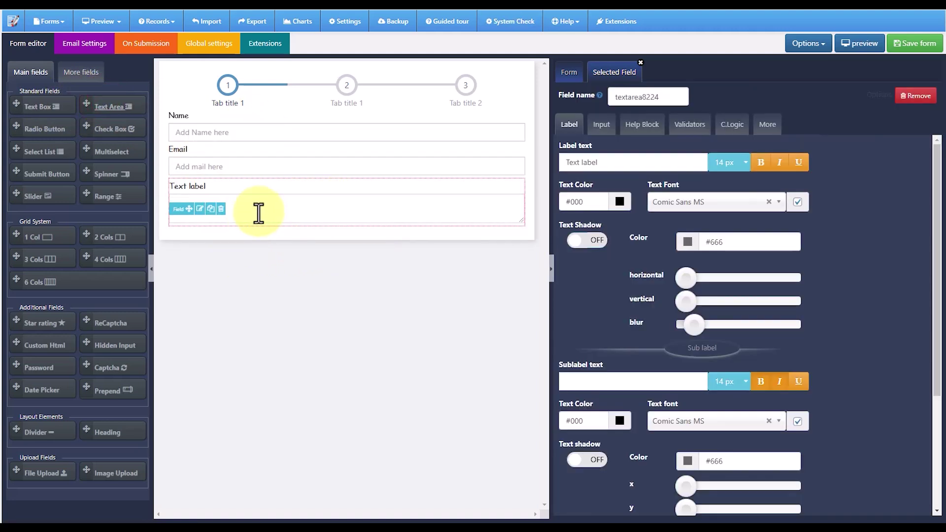
left_click_drag(603, 162, 561, 162)
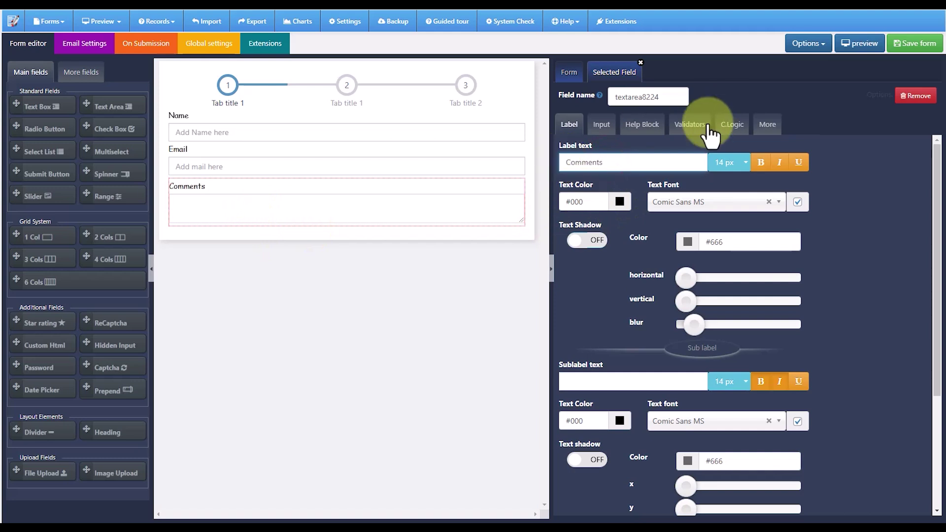
left_click(692, 126)
left_click(611, 172)
left_click(581, 128)
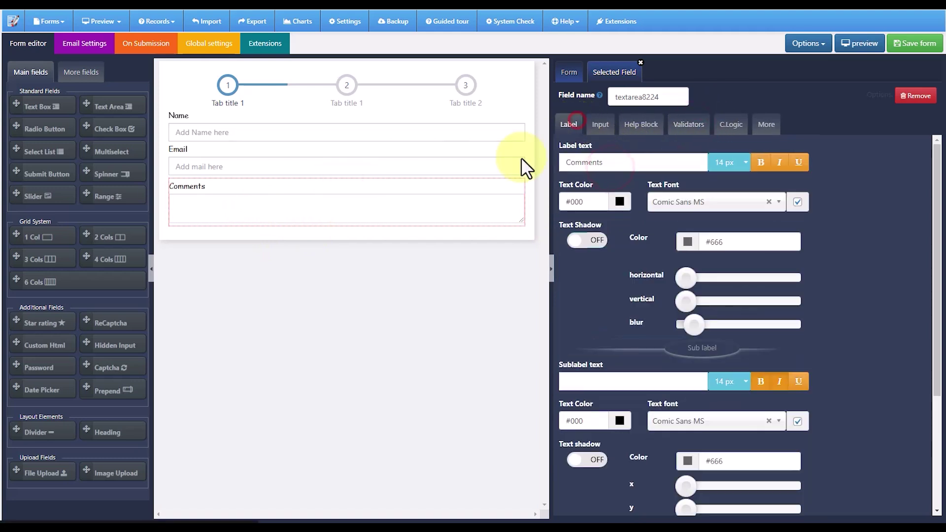
left_click(28, 174)
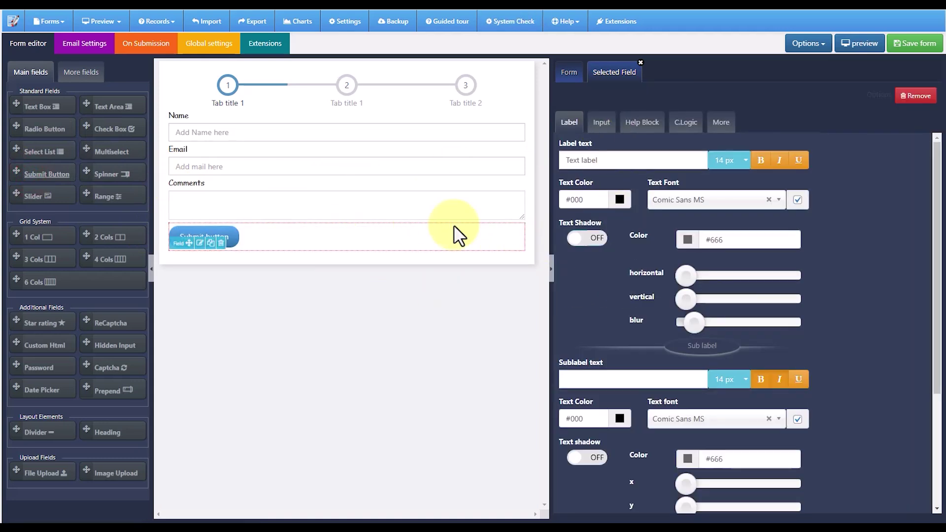
left_click(200, 243)
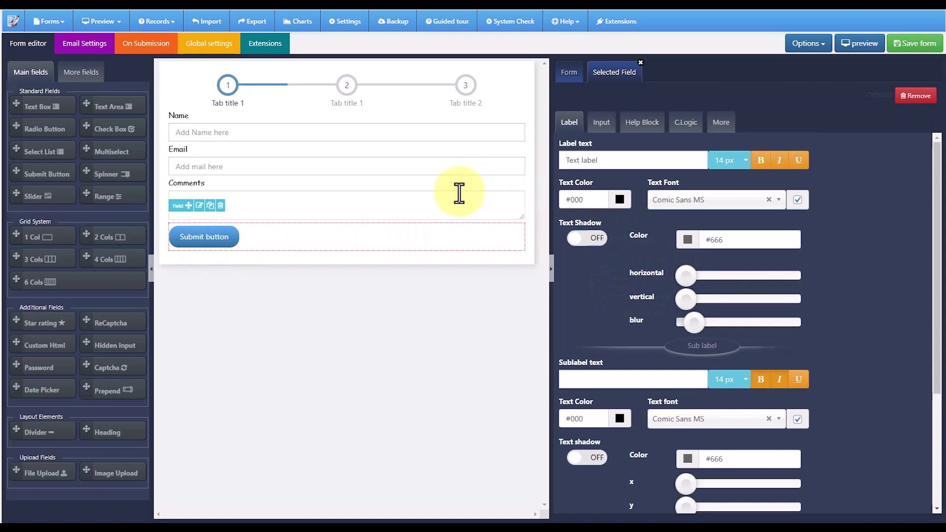
left_click(221, 247)
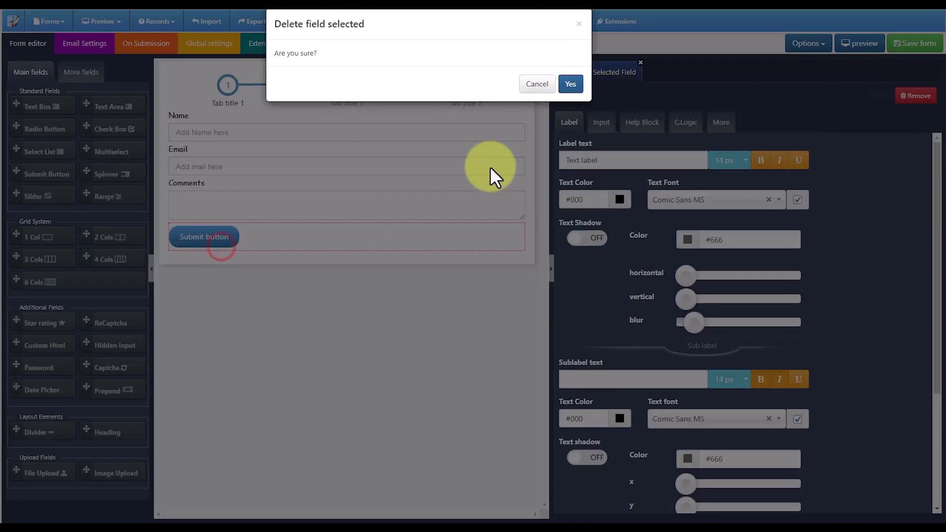
left_click(571, 85)
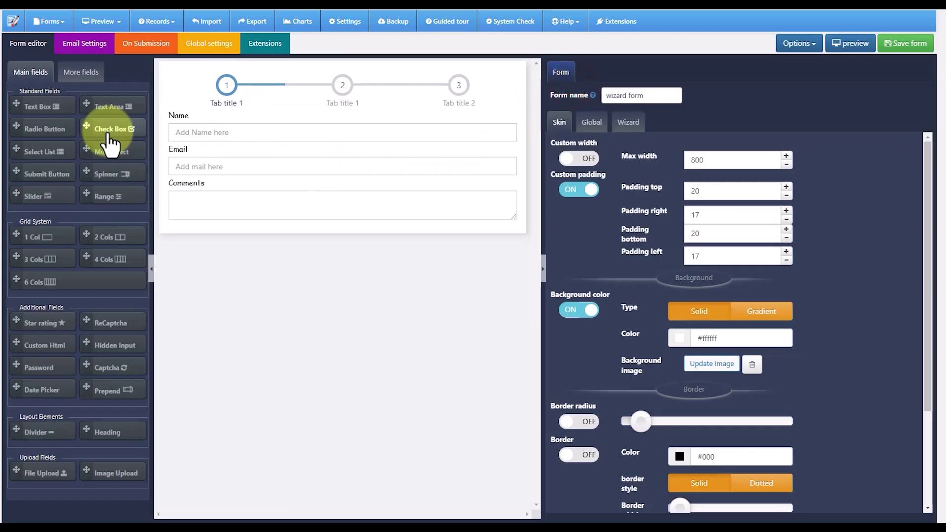
Add the Wizard buttons element below the Comments field in the wizard's first tab.
left_click(78, 73)
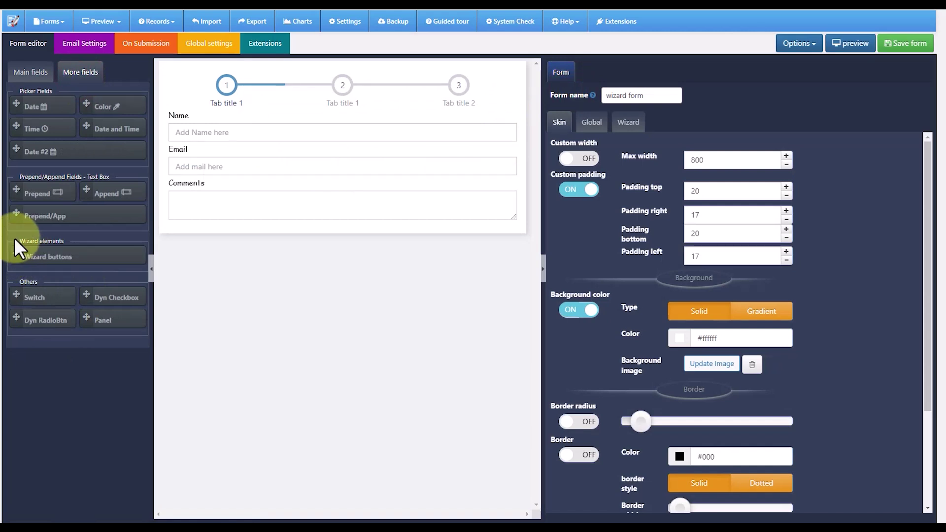
left_click_drag(16, 257, 256, 232)
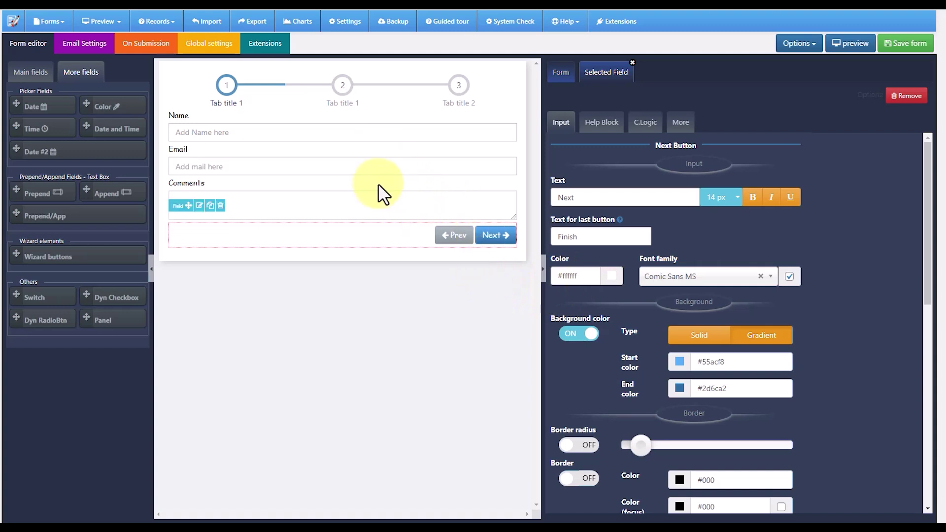
Add a Select List to the wizard's second tab and label it "Services".
left_click(343, 87)
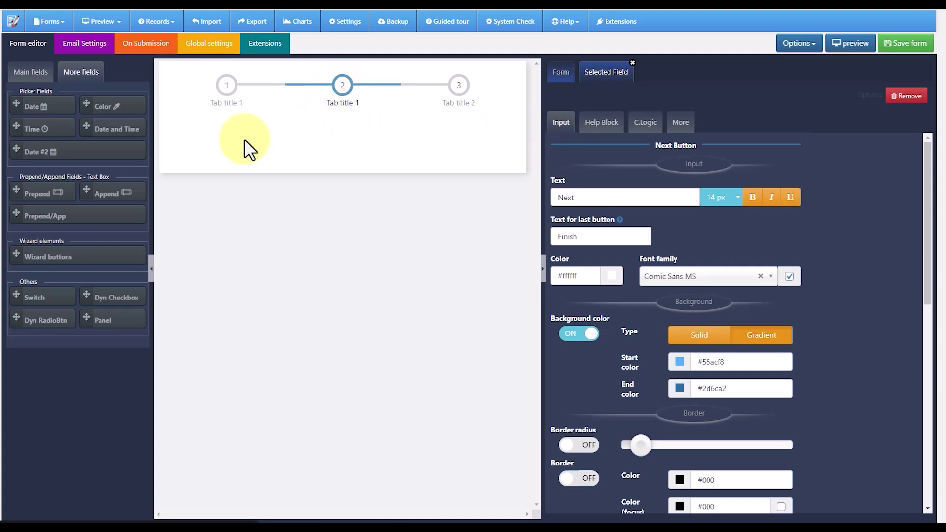
left_click(30, 72)
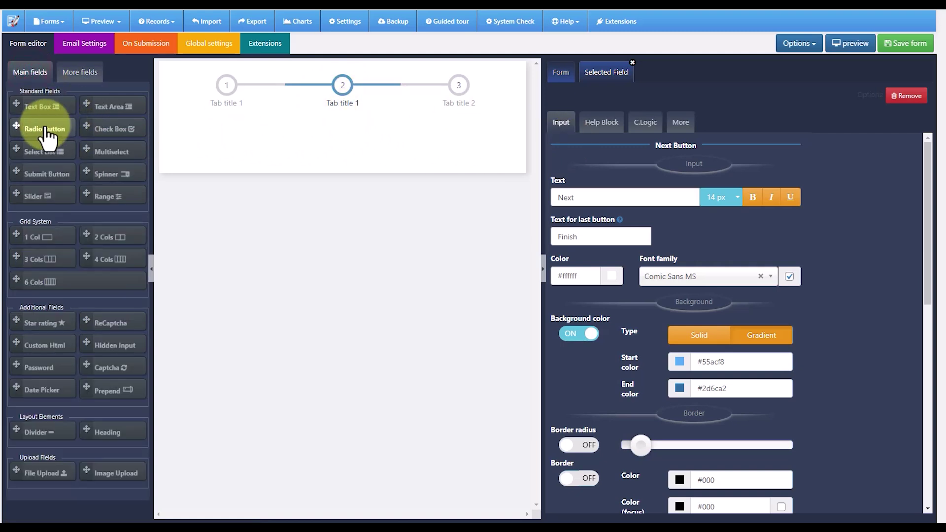
left_click(39, 151)
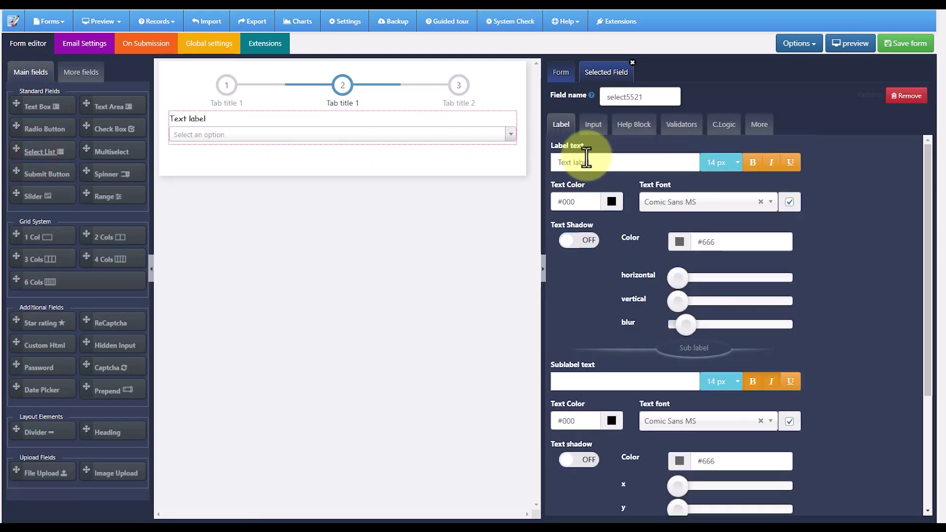
left_click_drag(596, 166, 558, 166)
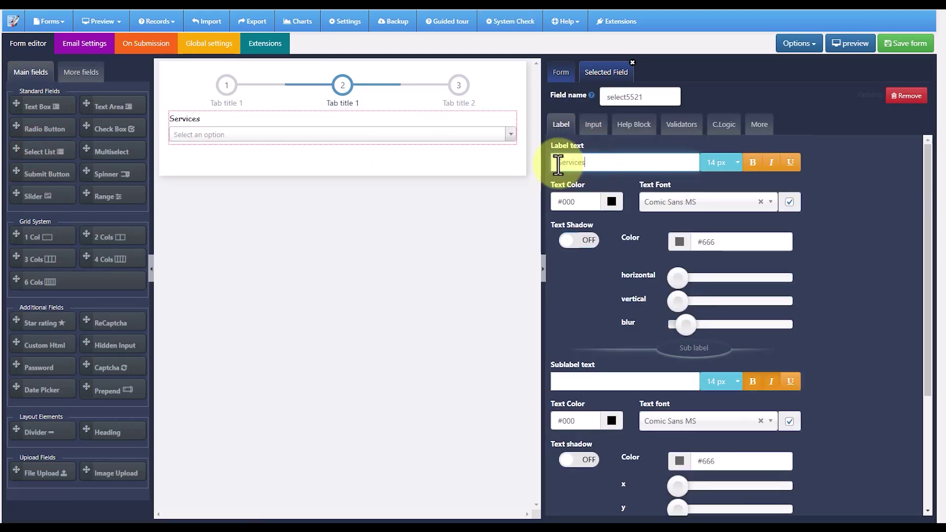
Add three Services options labeled "New option1", "New option23" and "New option4", and copy the labels to their values.
left_click(591, 124)
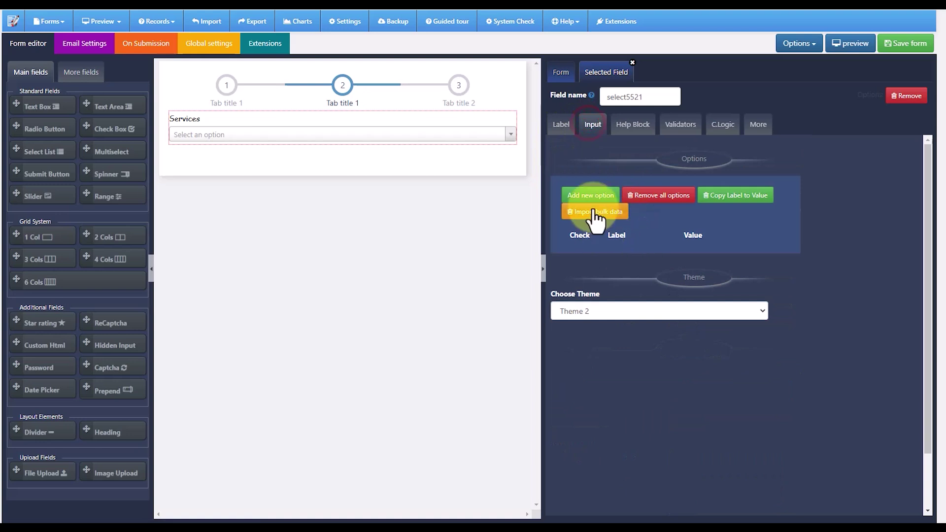
left_click(590, 195)
left_click(657, 254)
type("1")
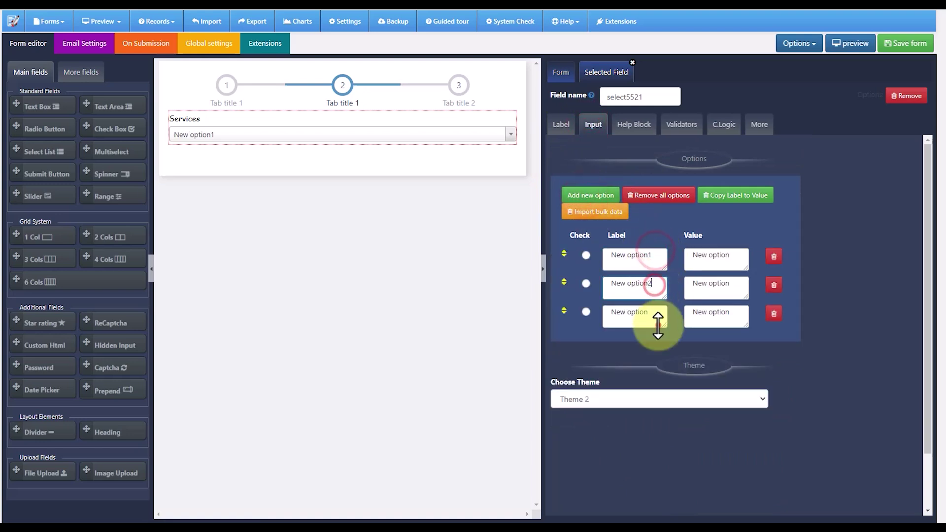
type("3")
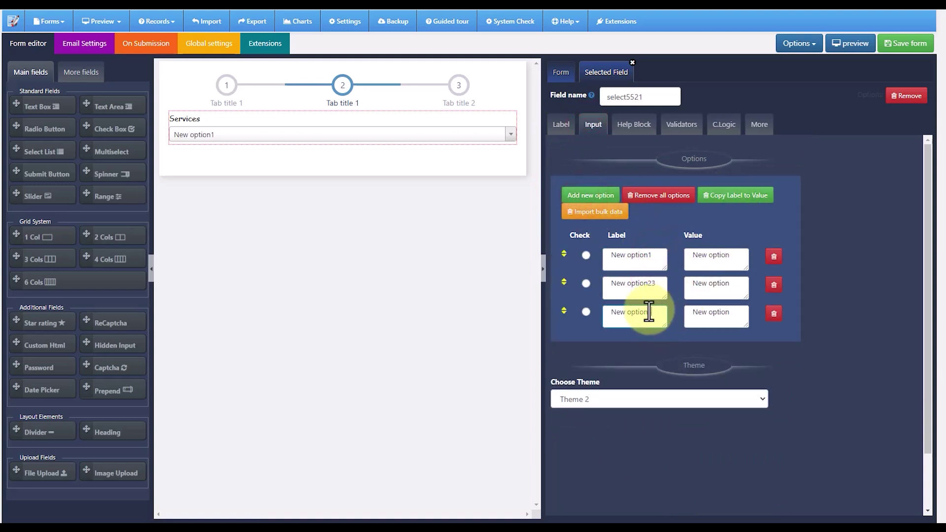
left_click(738, 195)
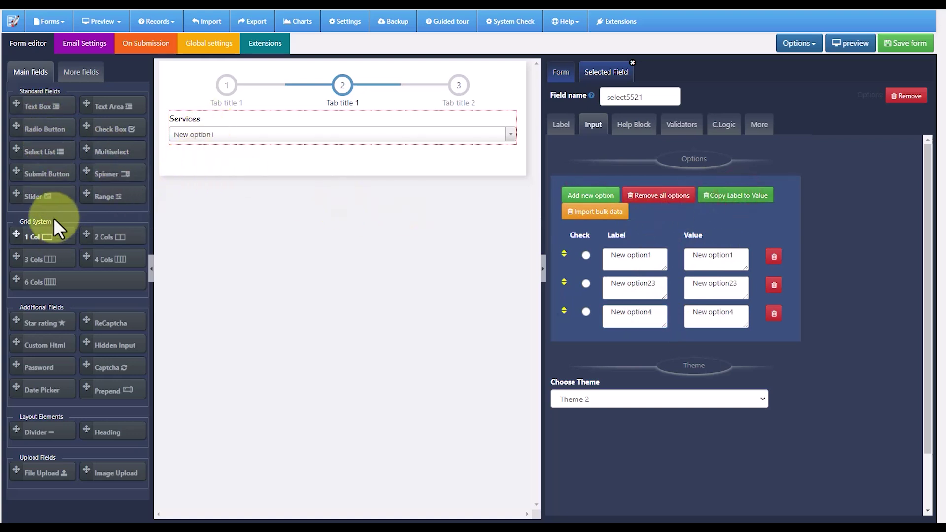
Add a Check Box field below Services and label it "Products".
left_click_drag(109, 128, 310, 173)
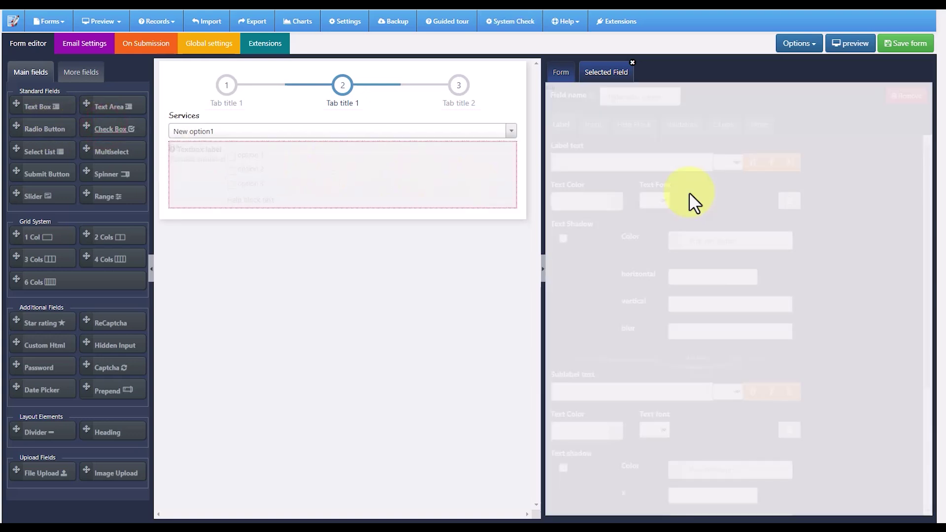
triple_click(596, 163)
type("Products")
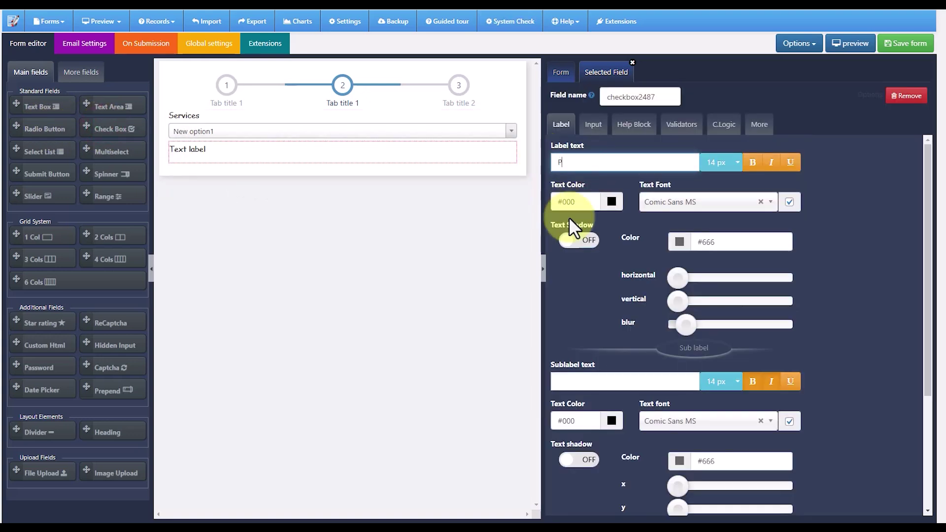
Add three Products options labeled "New option1", "New option2" and "New option3", with values matching the labels.
left_click(602, 132)
left_click(590, 274)
left_click(590, 275)
left_click(590, 275)
left_click(656, 335)
type("1")
left_click(656, 364)
type("2")
left_click(656, 391)
type("3")
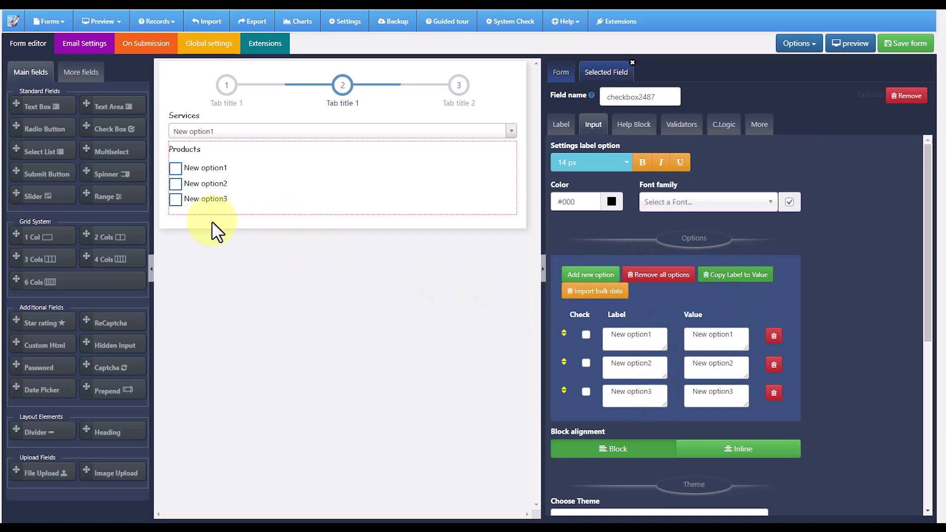
Add the Wizard buttons element below the Products check boxes in the second tab.
left_click(81, 72)
left_click_drag(21, 261, 317, 229)
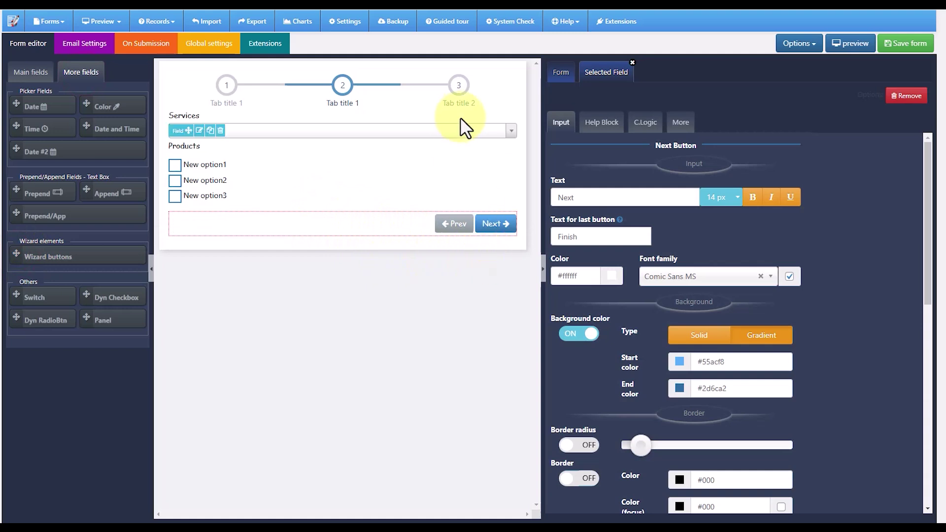
Add a Color picker field to the wizard's third tab.
left_click(460, 87)
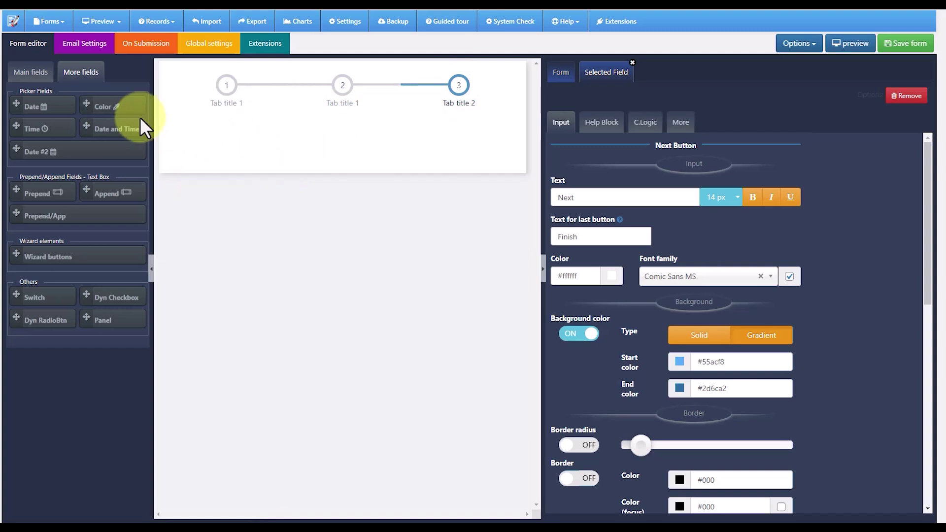
left_click(112, 107)
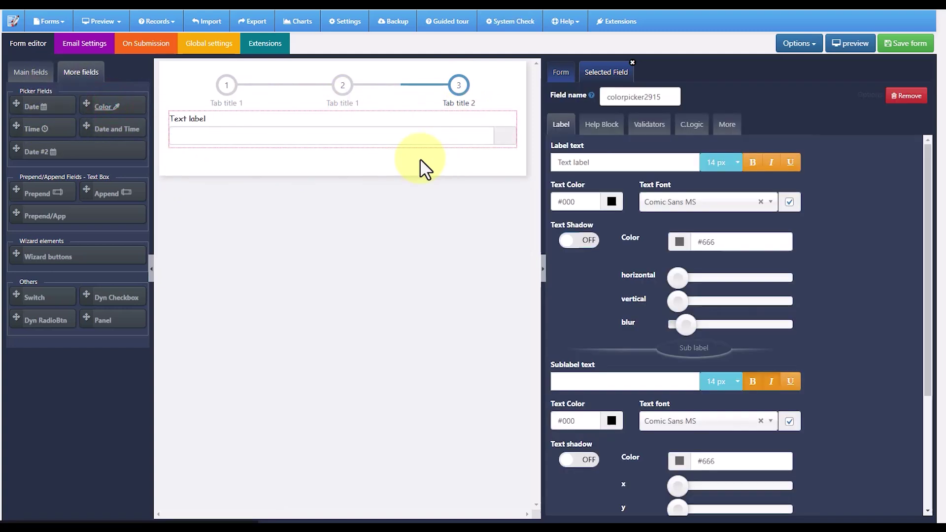
Label the color picker field "Color" and position its label block on the left of the input.
left_click_drag(602, 161, 550, 160)
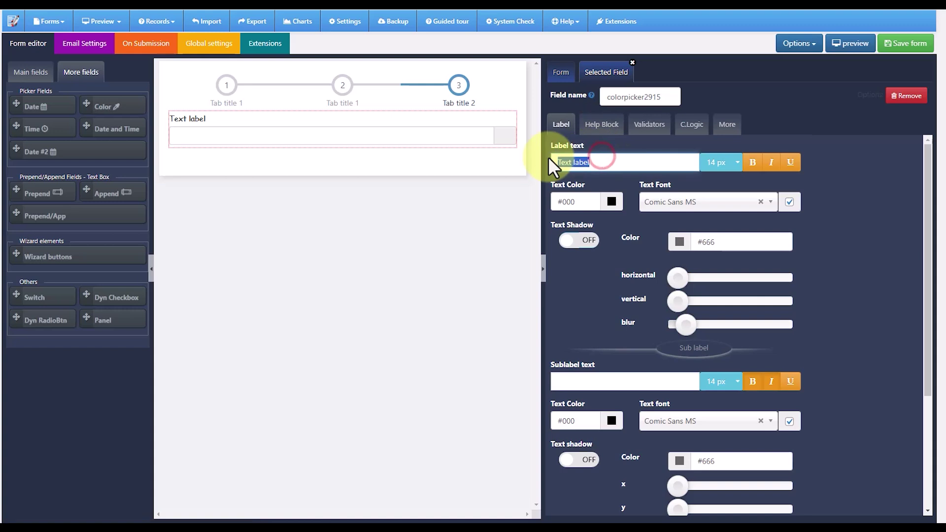
type("Color")
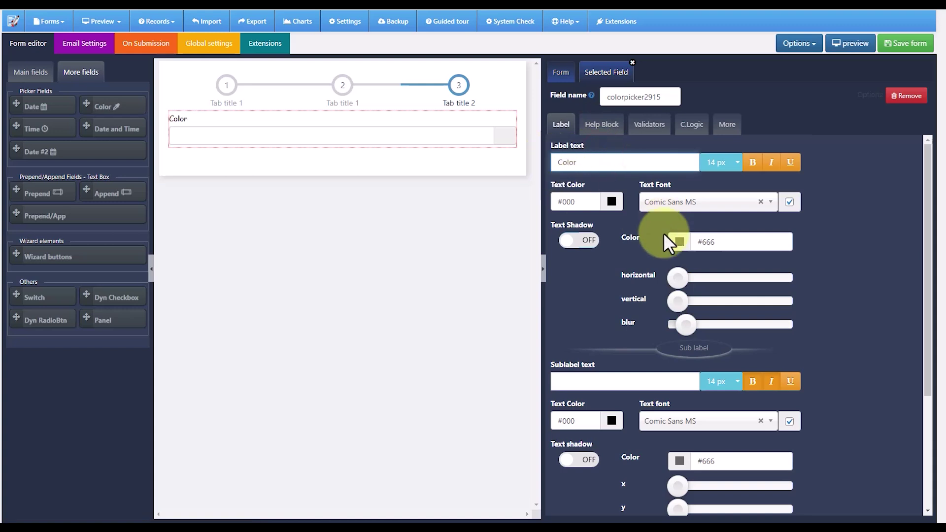
scroll(655, 296, "down", 5)
left_click(576, 400)
scroll(369, 205, "up", 1)
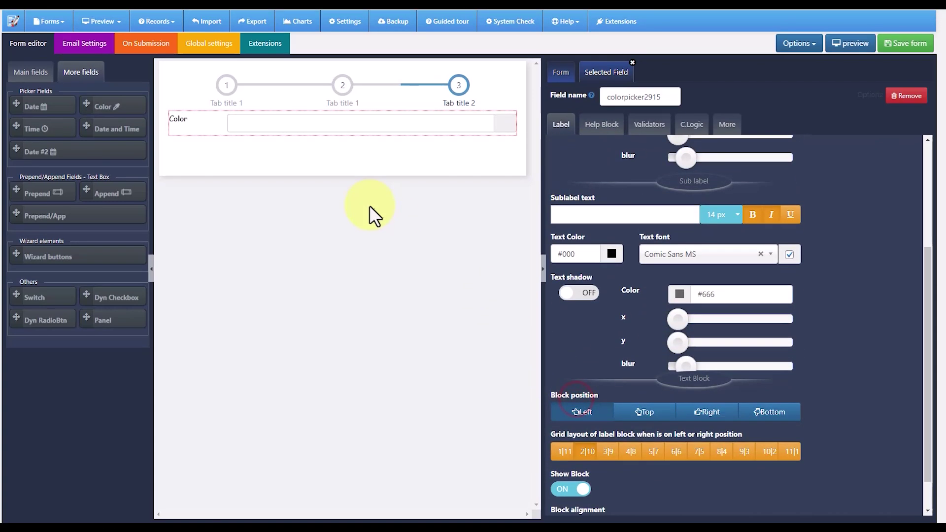
left_click(37, 72)
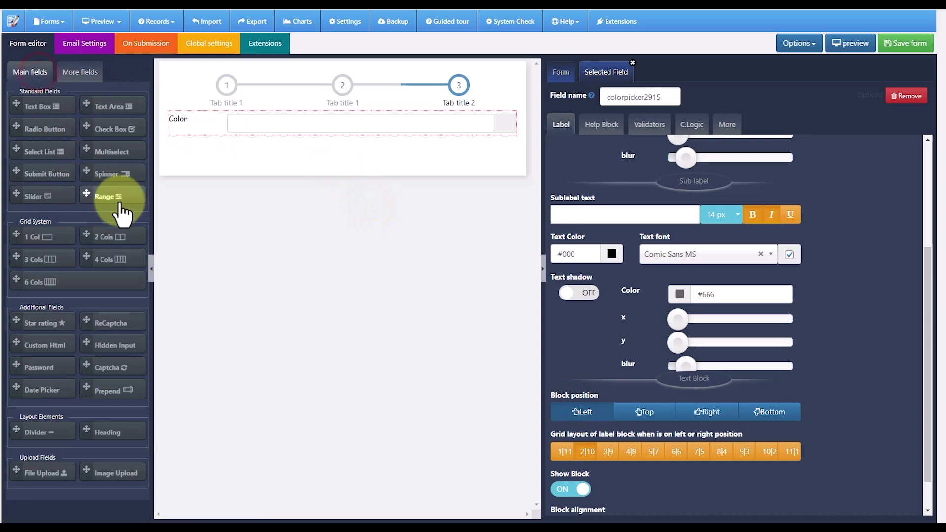
left_click_drag(111, 106, 266, 138)
left_click(125, 110)
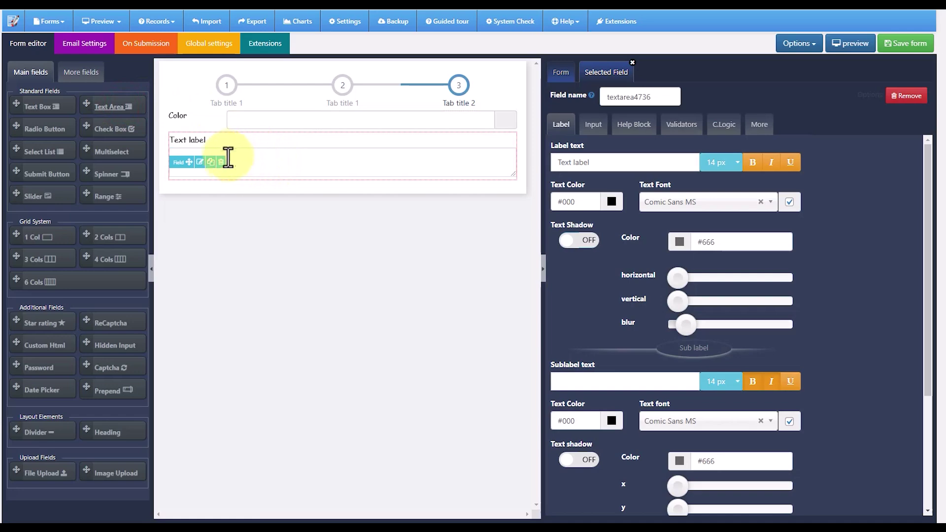
left_click(221, 162)
left_click(567, 89)
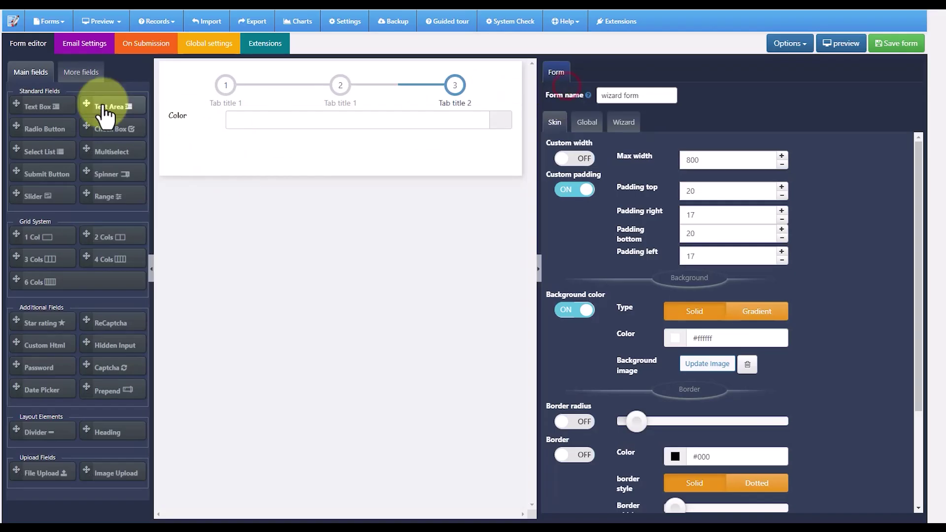
Add a Text Area below the Color field, label it "final comments" and name the field "comments".
left_click_drag(81, 102, 261, 151)
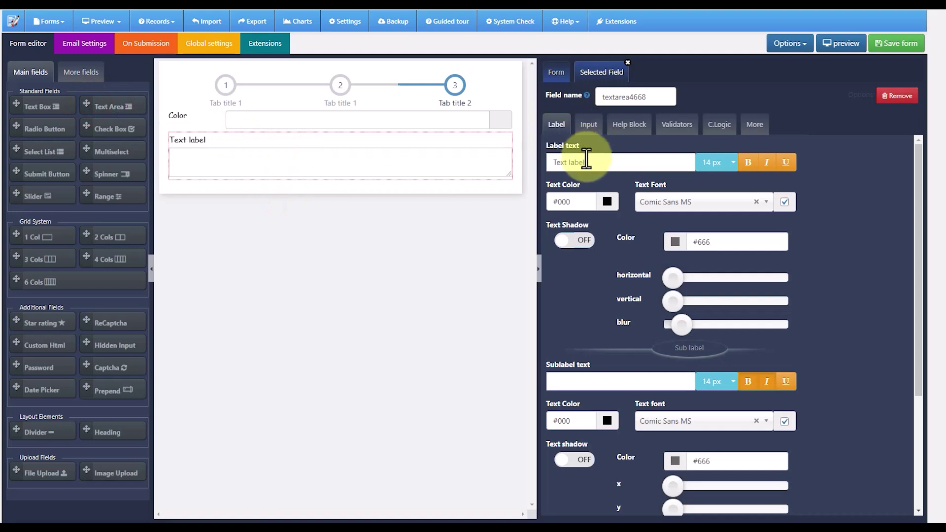
left_click_drag(597, 163, 553, 163)
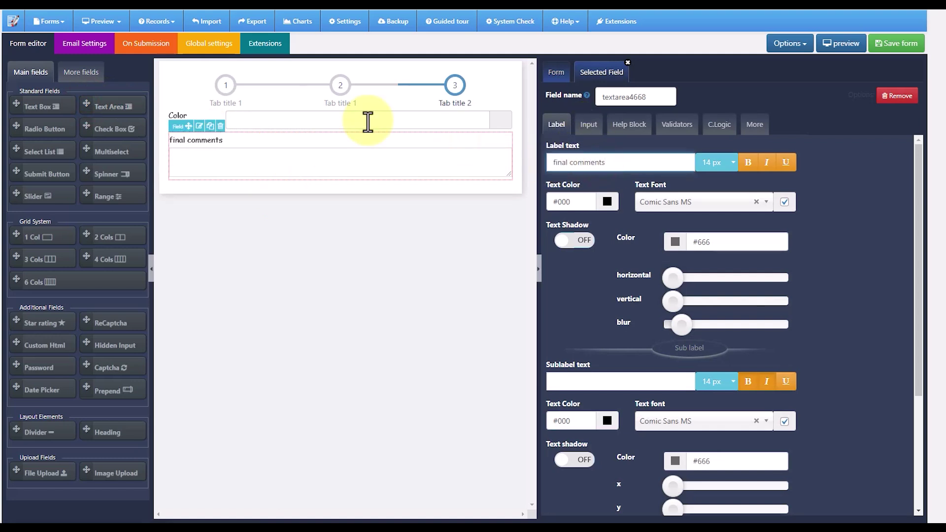
left_click_drag(652, 96, 625, 96)
double_click(626, 96)
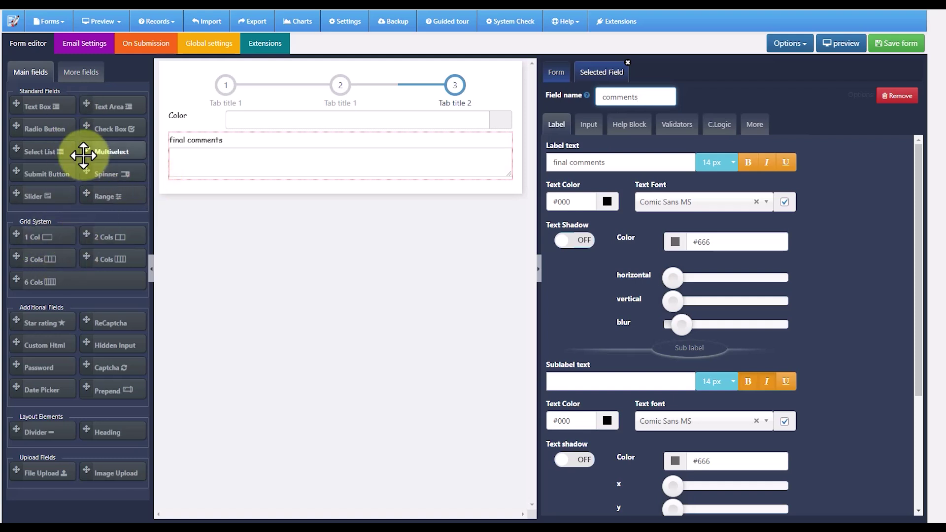
Add a Check Box field below final comments and hide its label block.
left_click(103, 128)
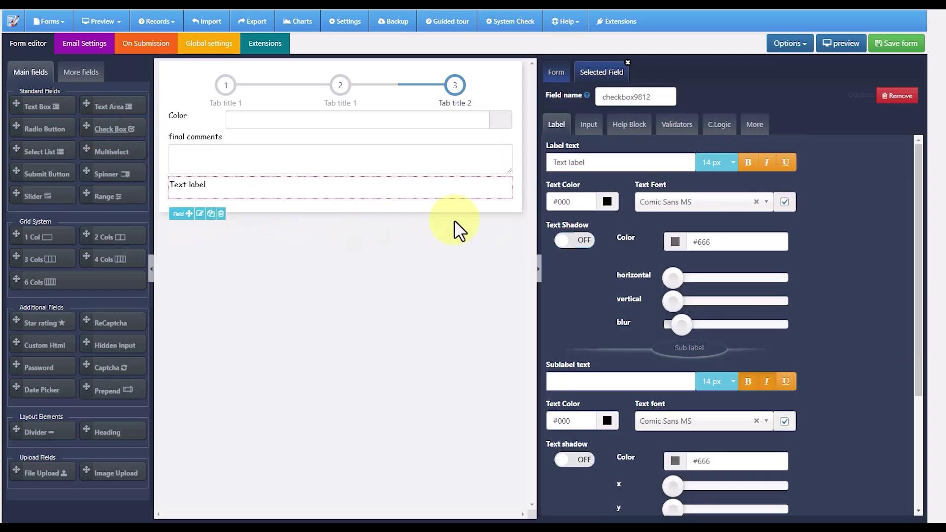
left_click_drag(595, 163, 550, 162)
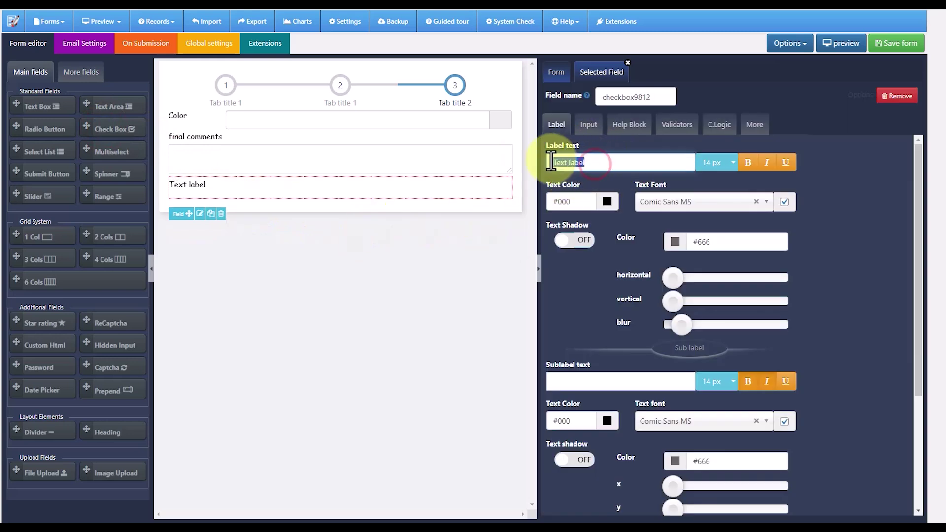
key("BackSpace")
scroll(616, 392, "down", 4)
left_click(566, 438)
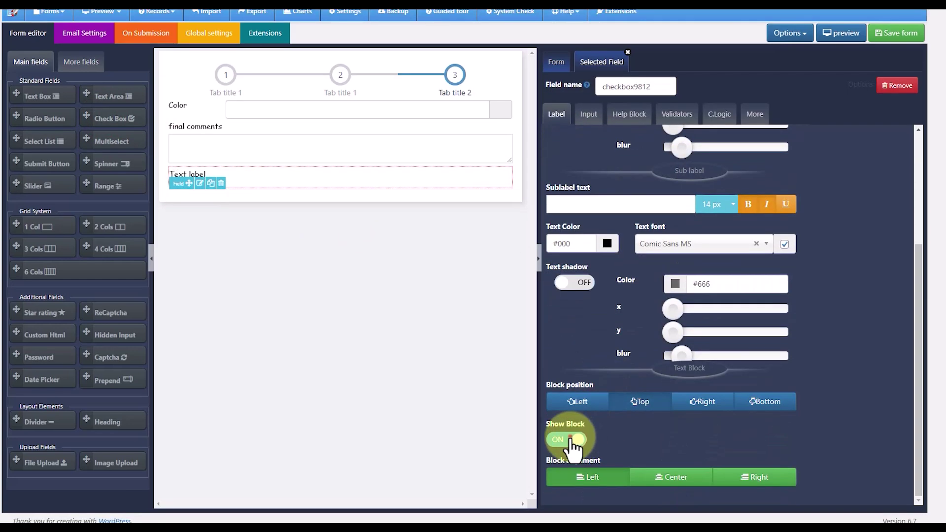
Add one check box option labeled "Accept terms and conditions" and copy the label to its value.
scroll(589, 341, "up", 5)
left_click(588, 125)
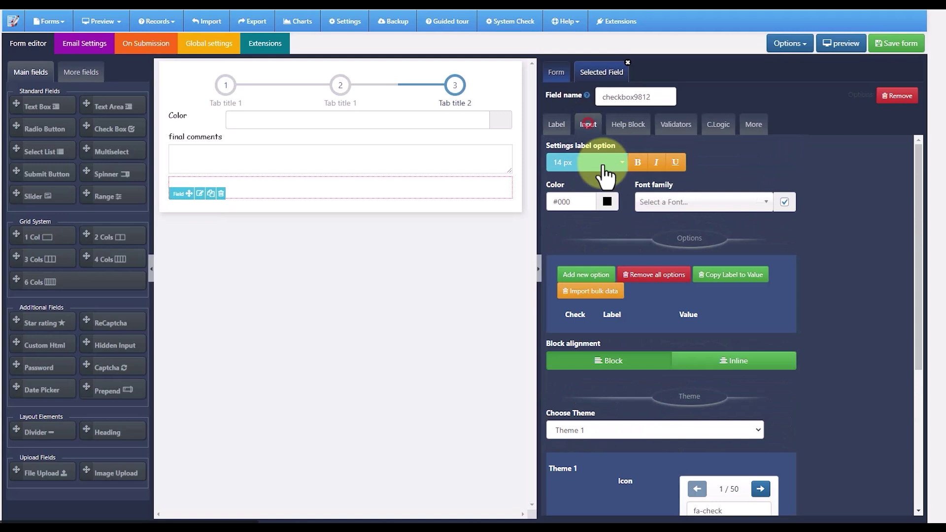
left_click(600, 274)
left_click_drag(644, 334, 606, 335)
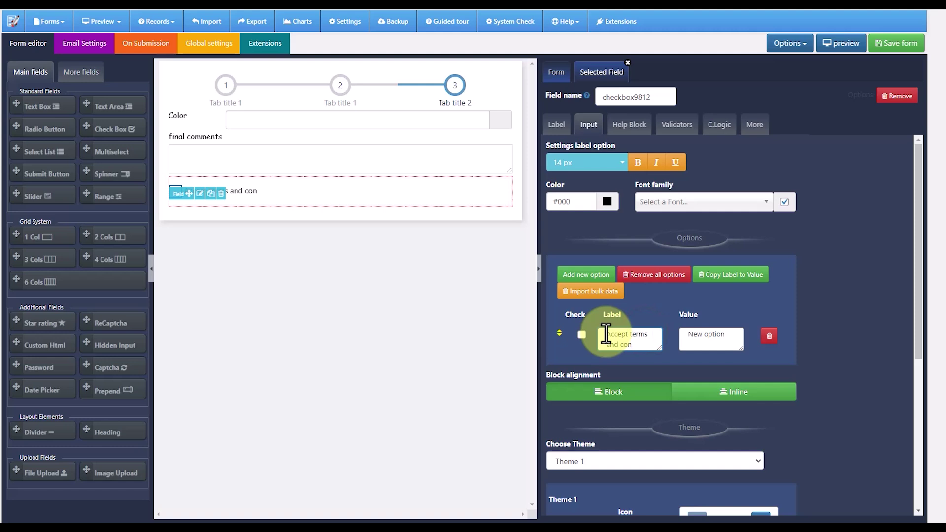
left_click(726, 275)
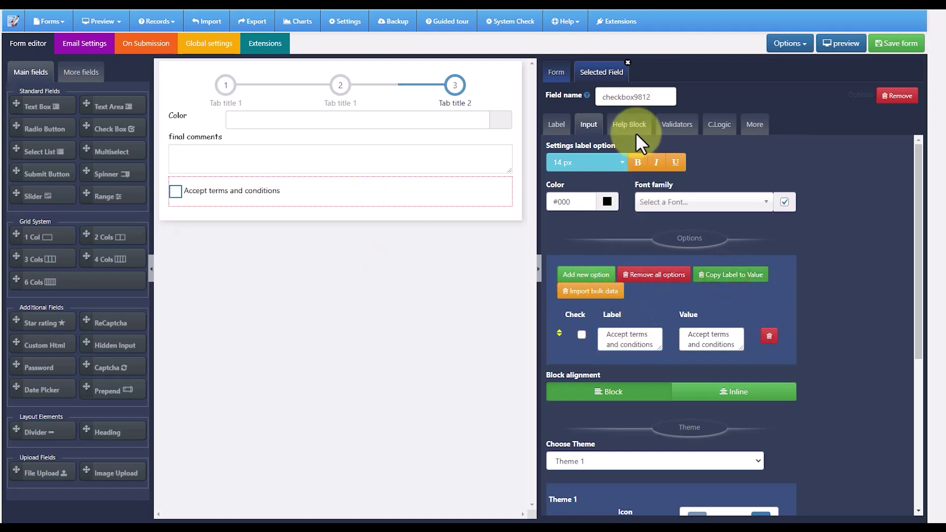
Add the Required validator to the terms and conditions check box.
left_click(676, 124)
left_click(634, 173)
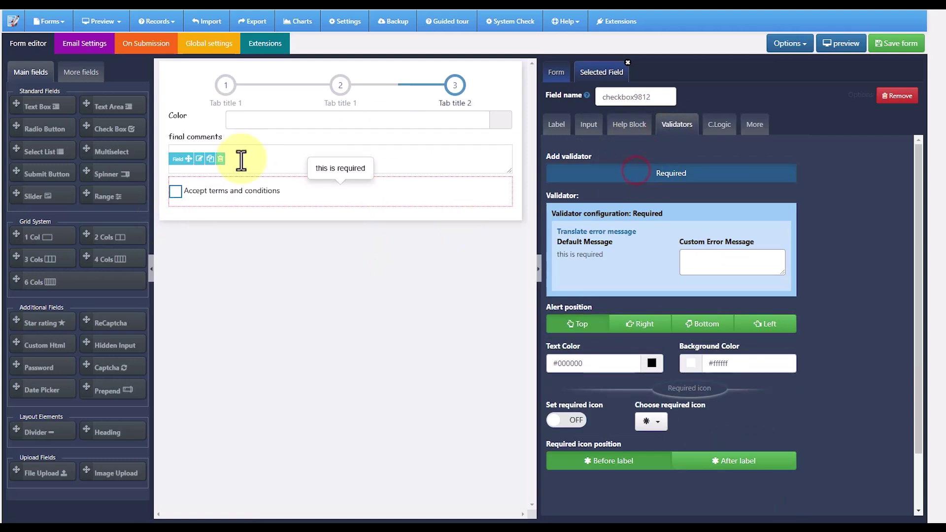
left_click(587, 125)
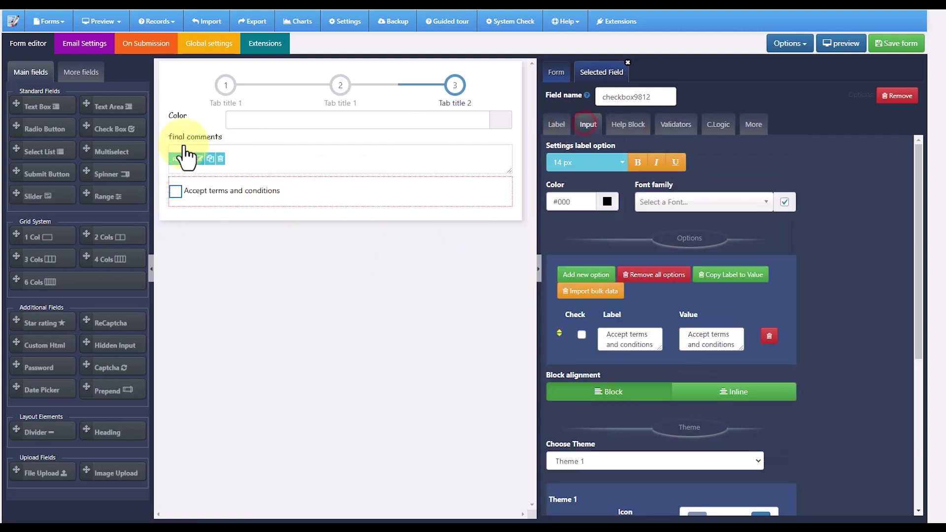
Add the Wizard buttons element below the terms check box in the third tab, and return to the first tab.
left_click(80, 78)
left_click_drag(20, 255, 367, 203)
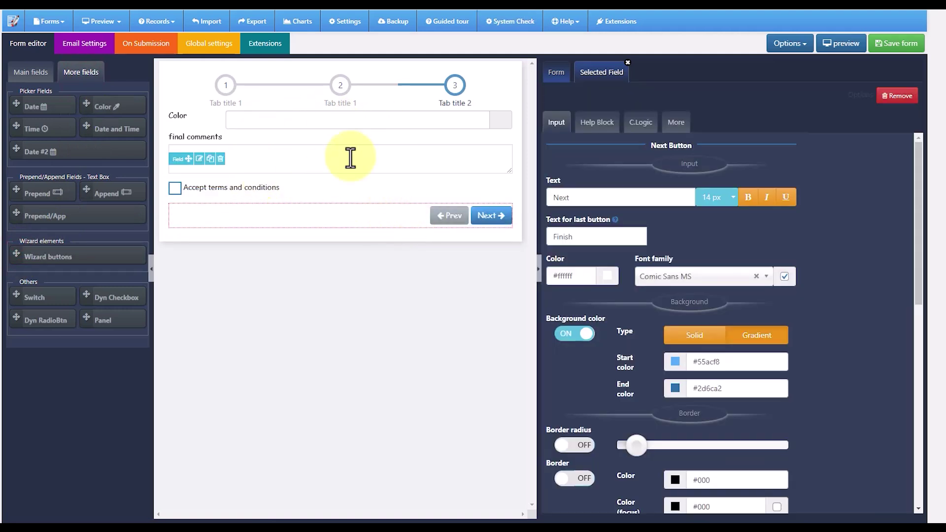
left_click(341, 88)
left_click(228, 86)
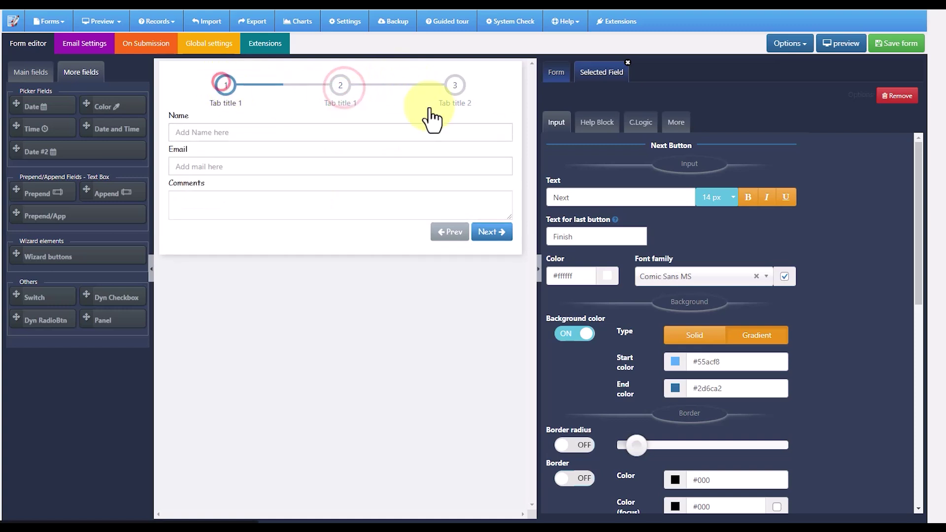
Set the form skin's background to a gradient with the green start color #3fb950.
left_click(558, 73)
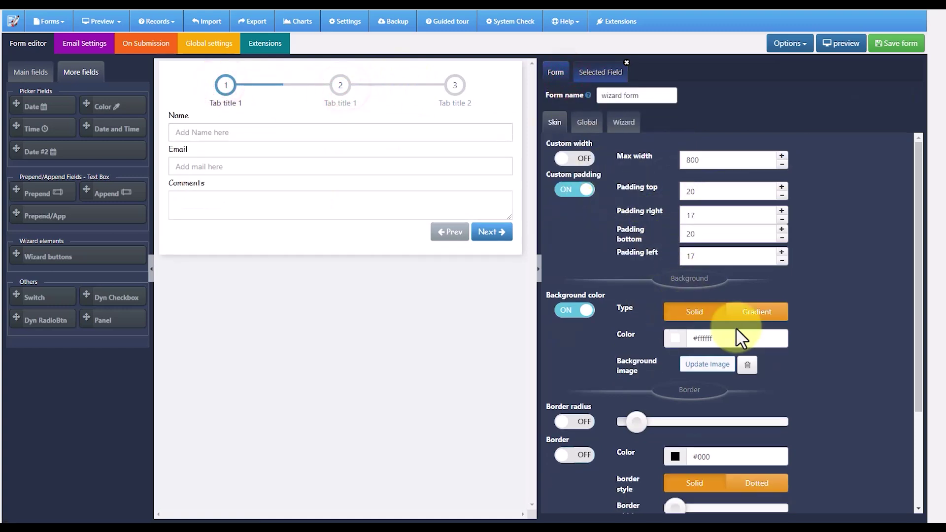
left_click(743, 314)
scroll(739, 310, "down", 2)
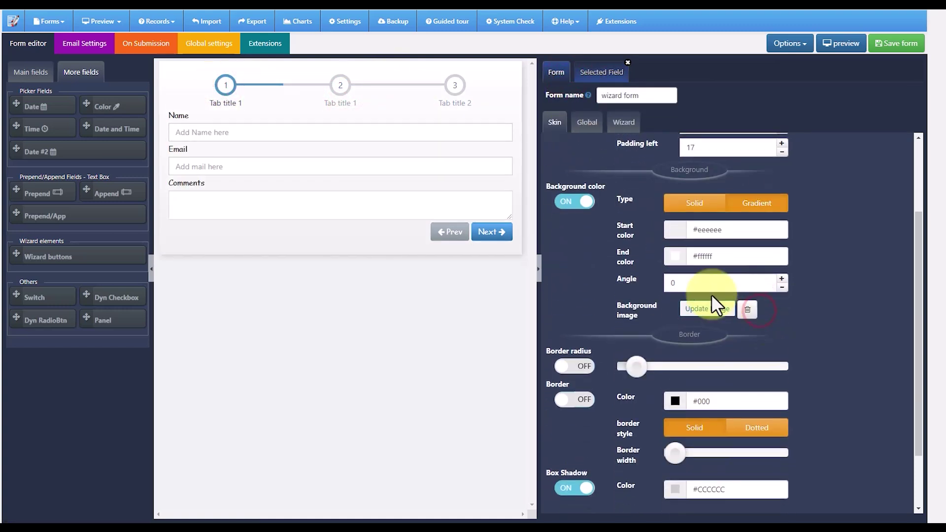
left_click(680, 225)
left_click_drag(676, 243, 645, 258)
Copy the gradient's start color into the end color and adjust it to the darker green #117c20.
left_click_drag(735, 229, 689, 229)
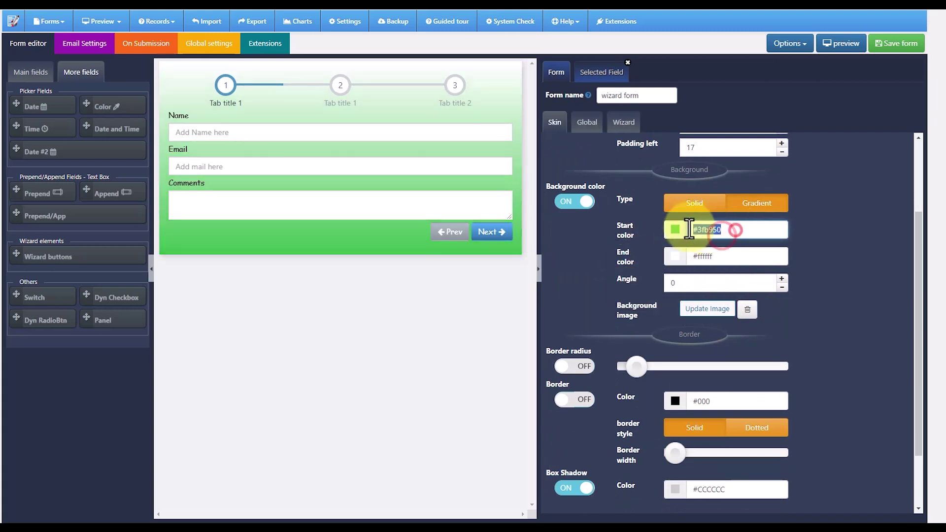
key("ctrl+c")
triple_click(703, 256)
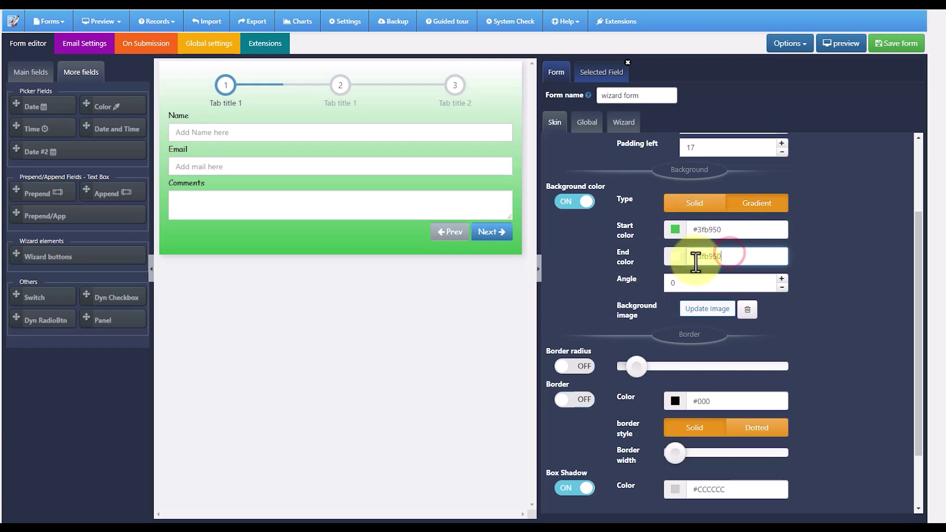
key("ctrl+v")
left_click(675, 256)
left_click_drag(671, 282, 661, 298)
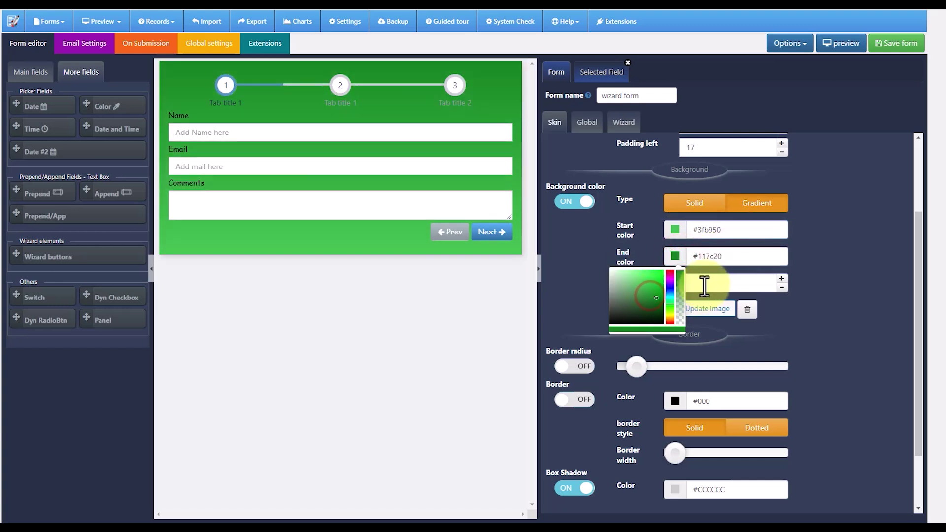
Set the background gradient's angle to 135, and enable and increase the form's border radius.
left_click(669, 282)
double_click(666, 282)
type("135")
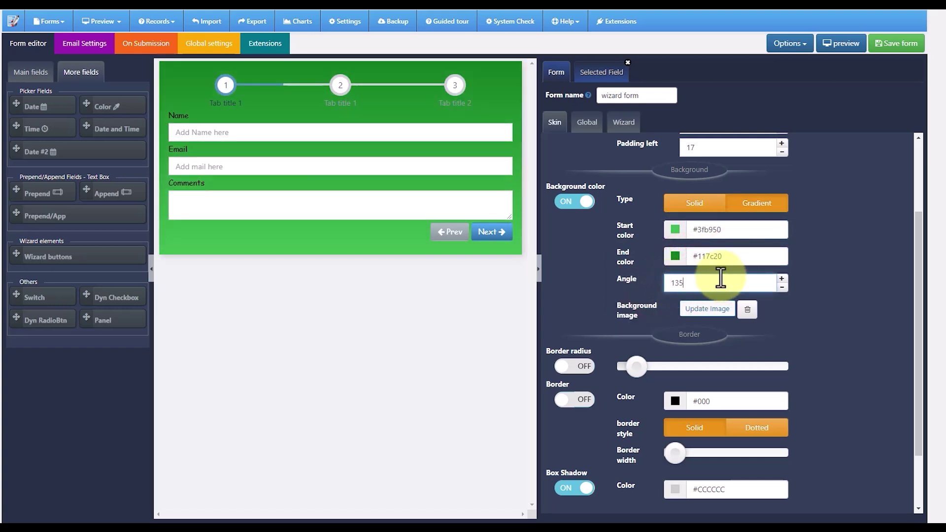
left_click(834, 258)
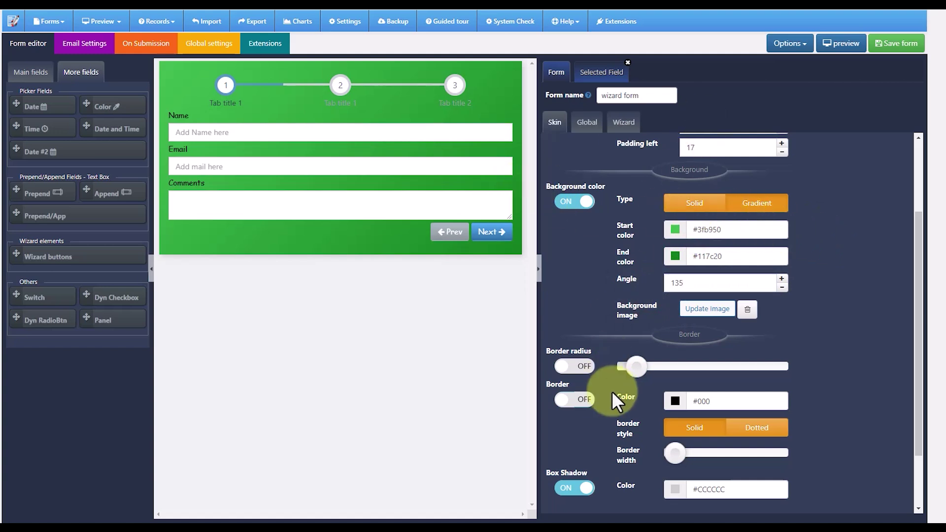
left_click(585, 367)
left_click_drag(636, 366, 672, 374)
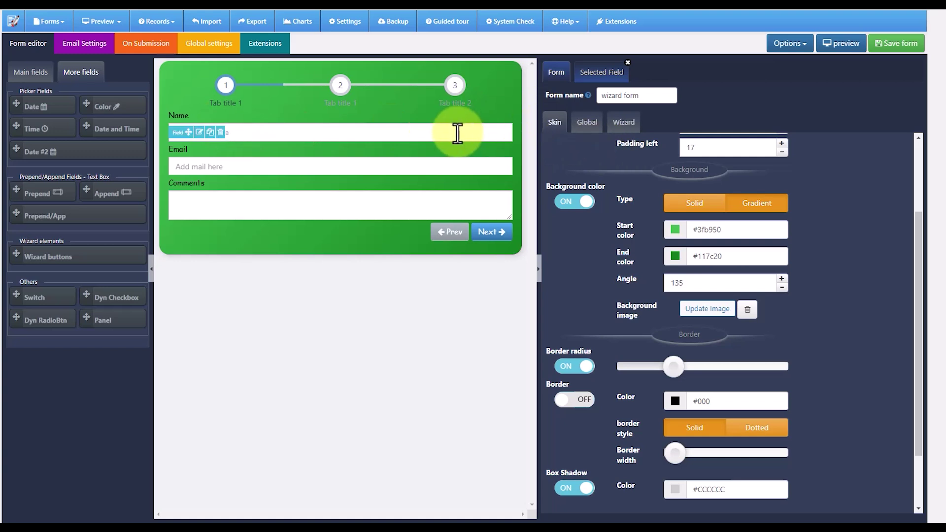
Enable the form's global font and set it to Quicksand.
left_click(589, 120)
left_click(574, 158)
left_click(739, 159)
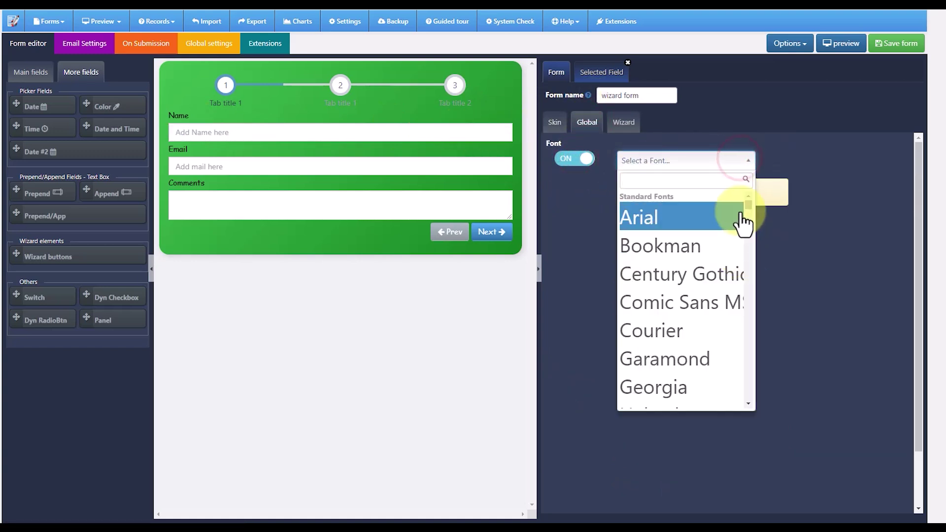
left_click_drag(749, 201, 751, 232)
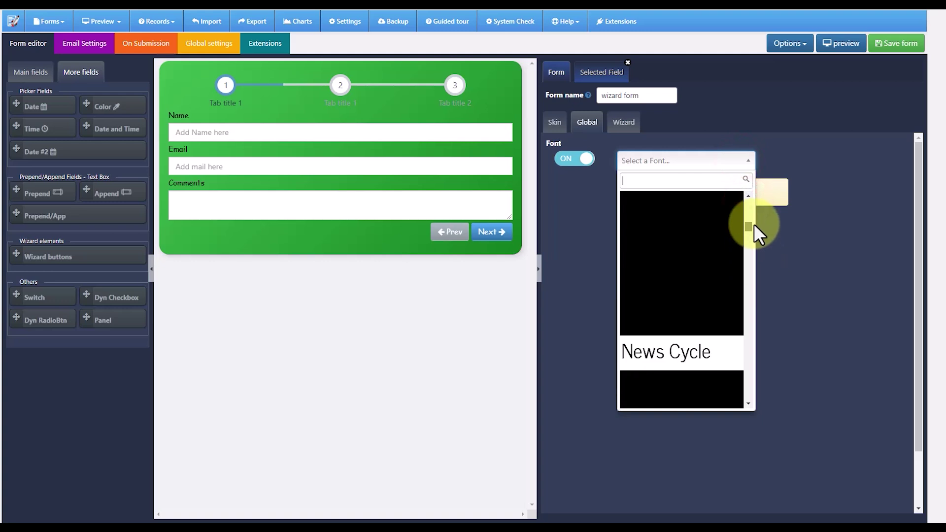
scroll(694, 335, "down", 2)
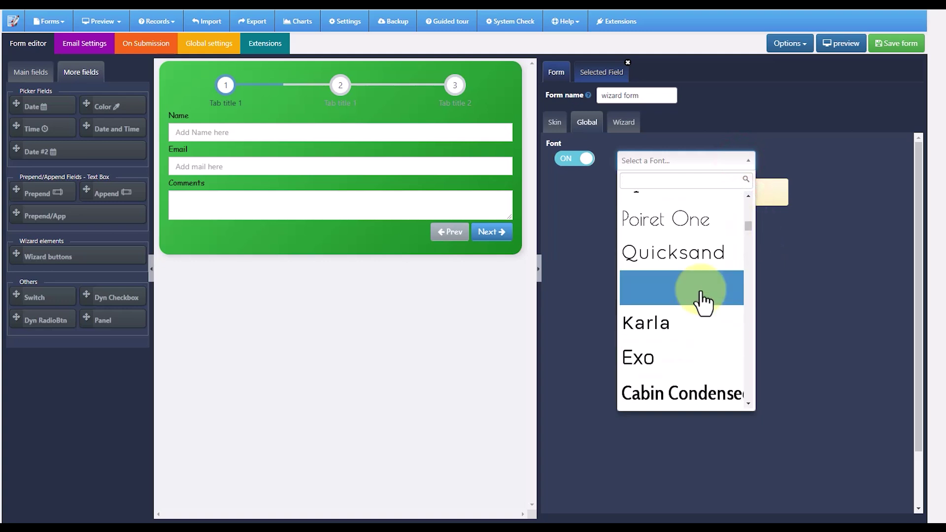
left_click(674, 246)
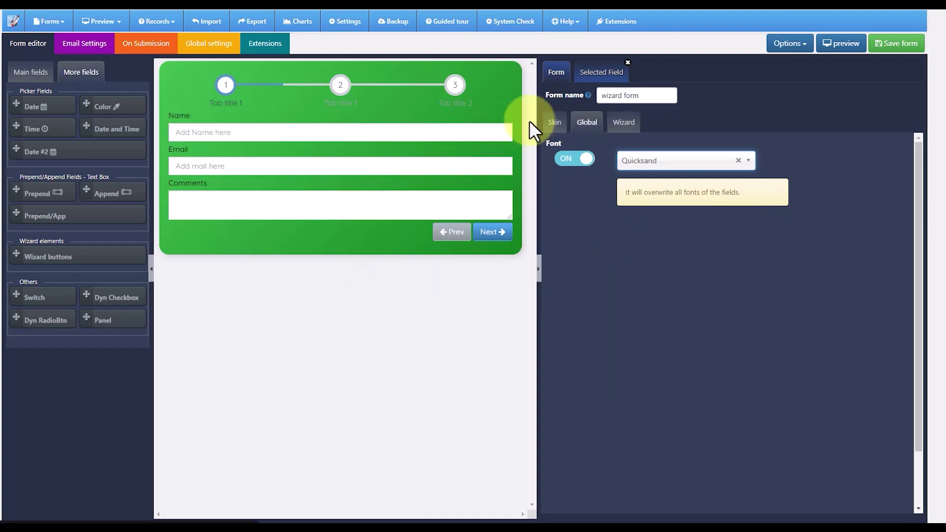
Change the start color of the form skin's background gradient to the light green #70b93f.
left_click(554, 122)
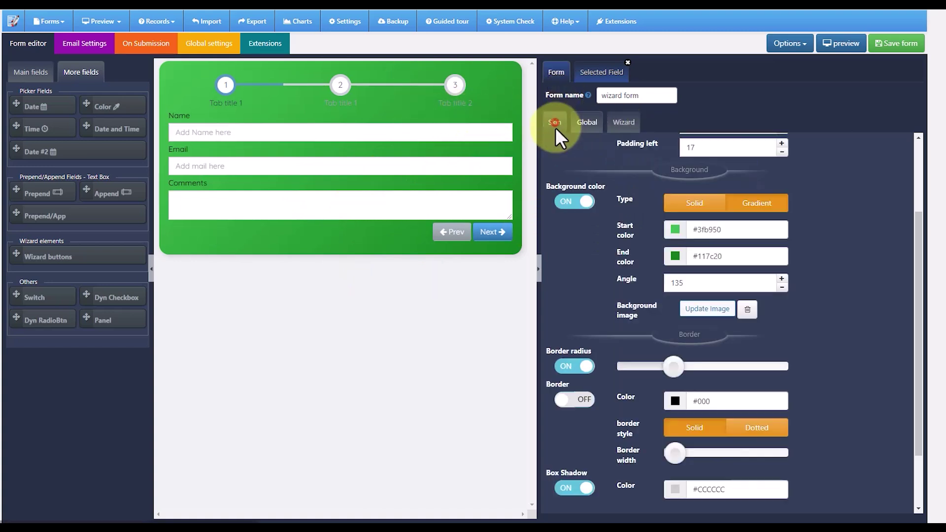
left_click(675, 229)
left_click(673, 288)
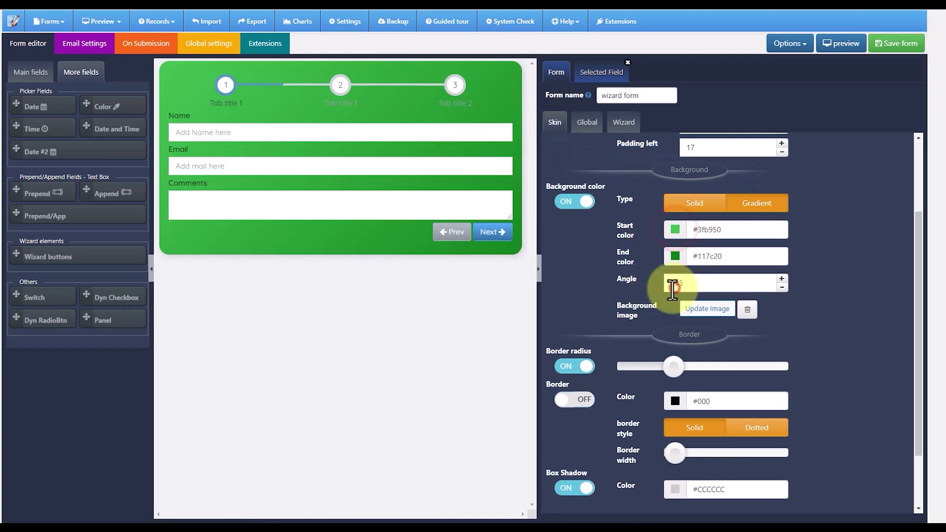
left_click(674, 232)
left_click_drag(670, 269, 672, 282)
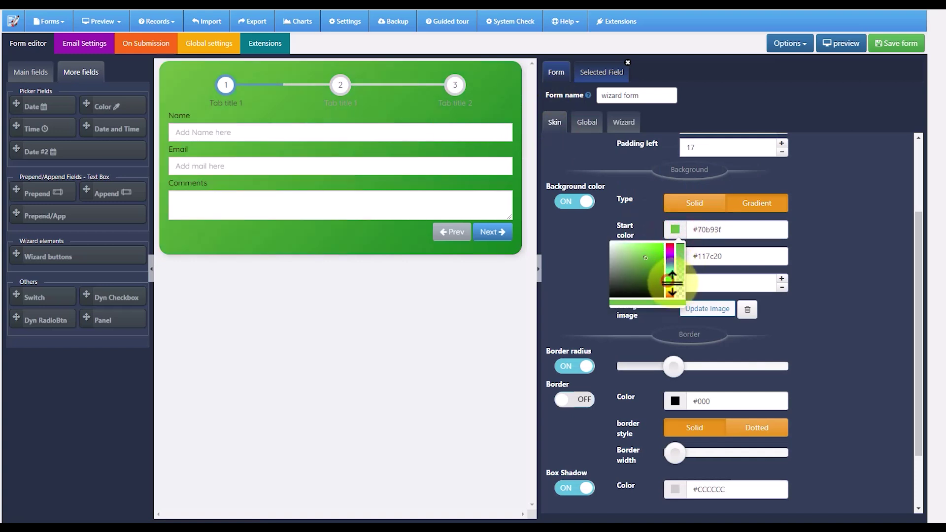
Change the end color of the form skin's background gradient to the dark blue #1f4a6f.
left_click(694, 259)
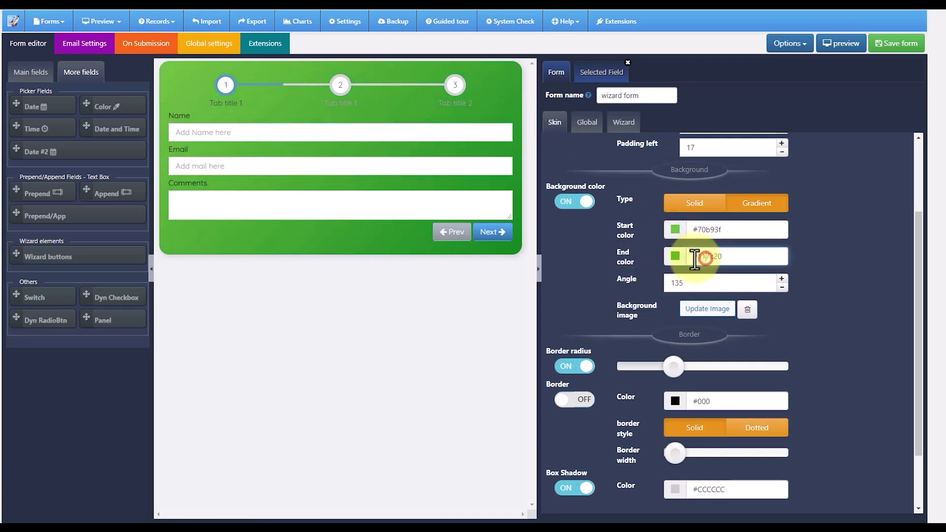
left_click(675, 256)
left_click(644, 302)
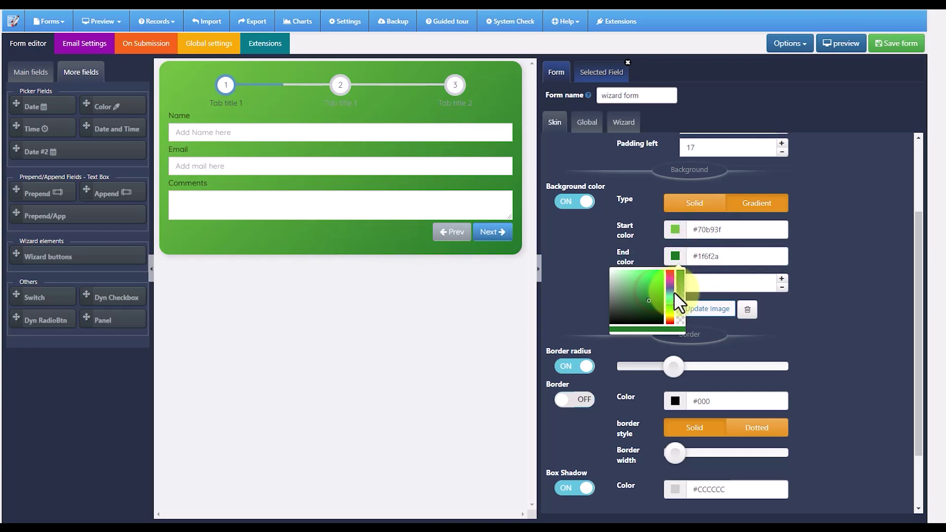
left_click(671, 291)
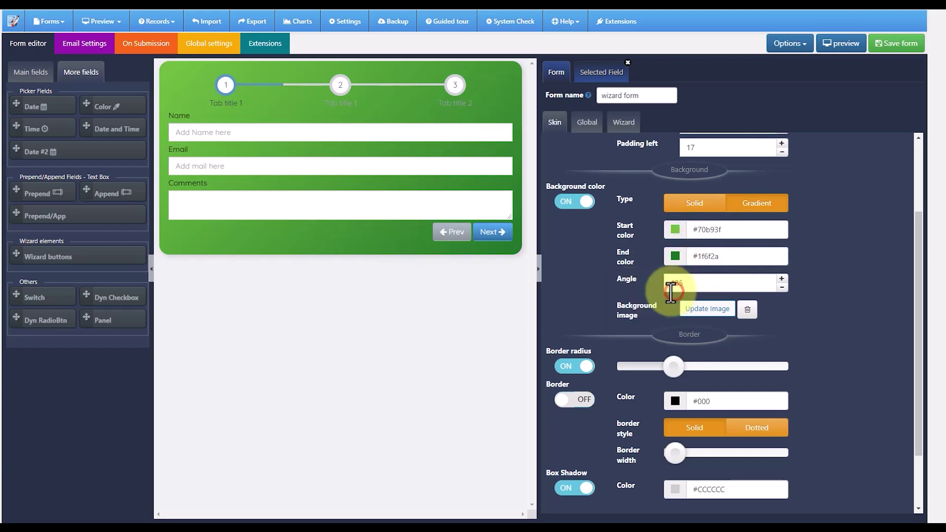
left_click(675, 256)
left_click_drag(669, 309, 686, 294)
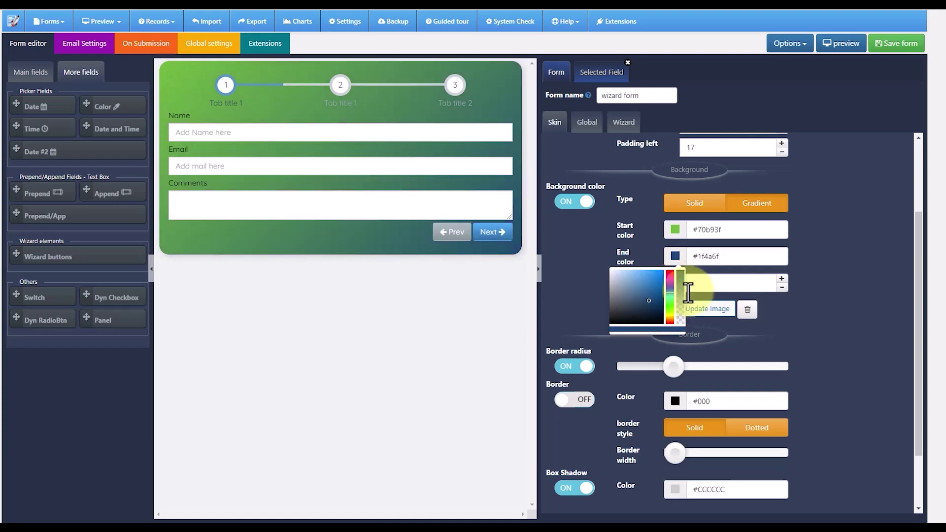
left_click(867, 209)
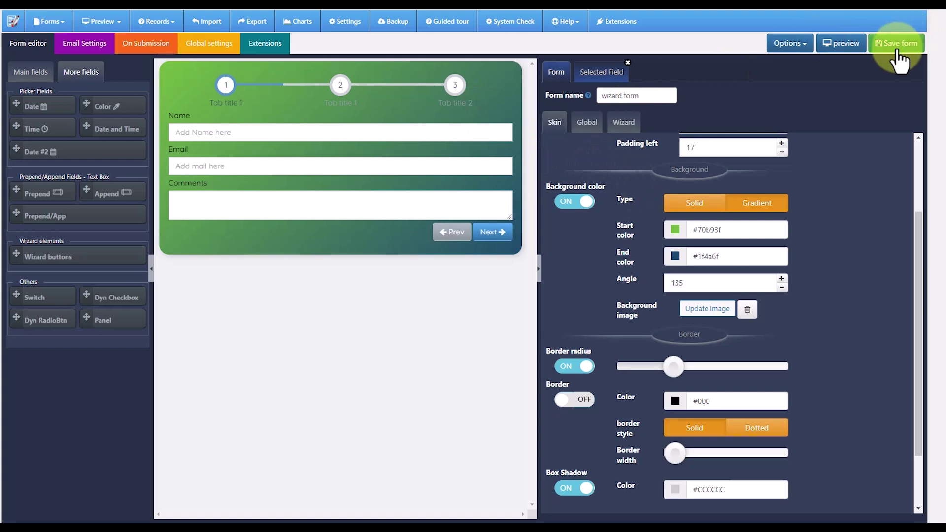
In the email settings, enable sending email to the customer and choose the email field as the customer notification's recipient.
left_click(79, 47)
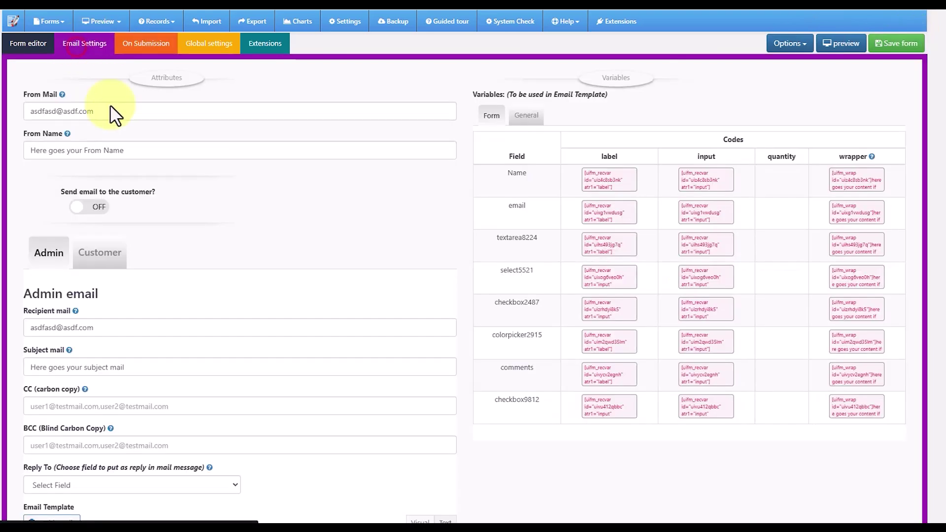
left_click(112, 255)
left_click(113, 327)
left_click(64, 359)
left_click(75, 366)
left_click(107, 242)
left_click(60, 253)
left_click(104, 254)
Look through the customer email fields and template, the submission message, the global settings and the webhook extension settings.
scroll(195, 316, "down", 5)
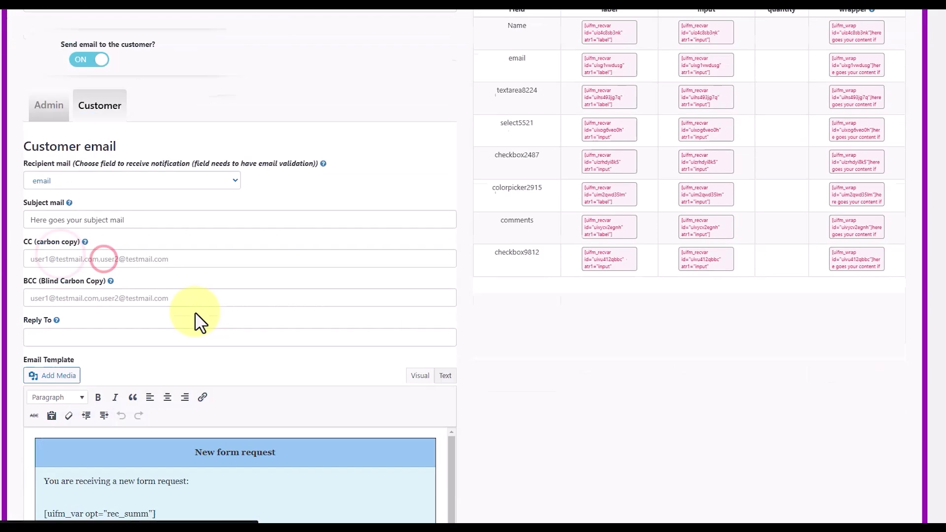
scroll(196, 365, "up", 1)
scroll(197, 365, "down", 2)
scroll(193, 356, "up", 6)
left_click(48, 254)
left_click(139, 45)
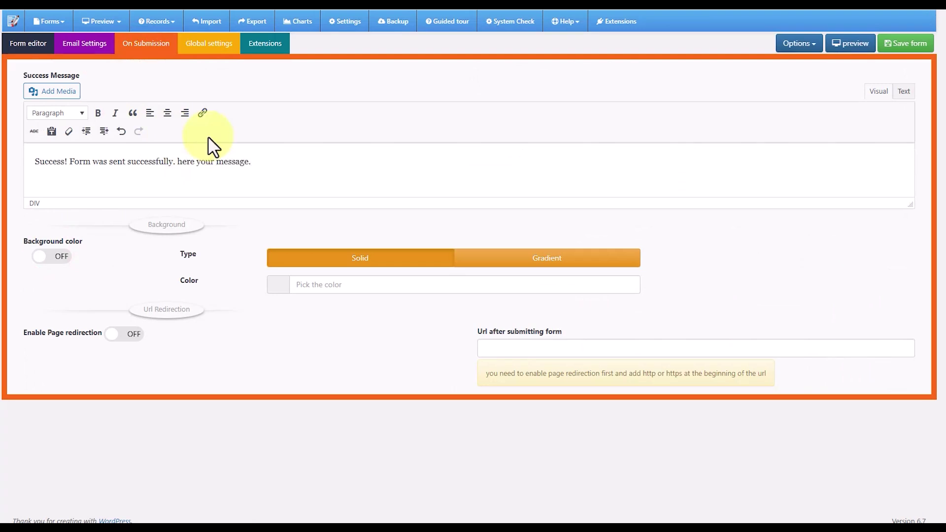
left_click(207, 45)
left_click(256, 43)
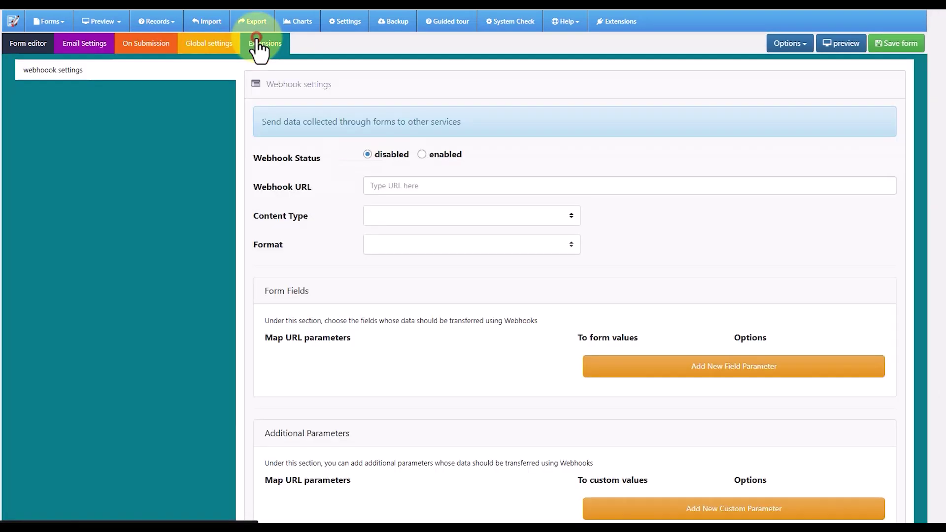
Return to the form editor's main fields and save the form.
left_click(31, 44)
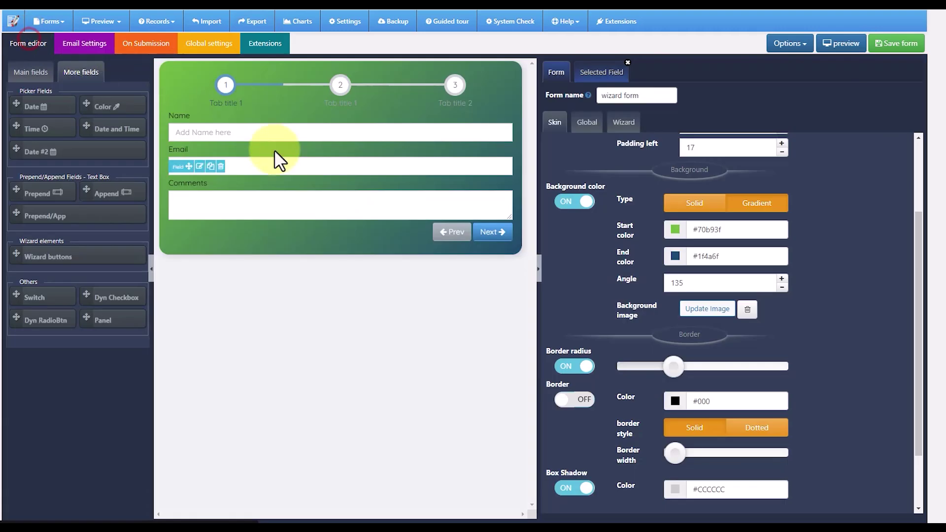
left_click(42, 73)
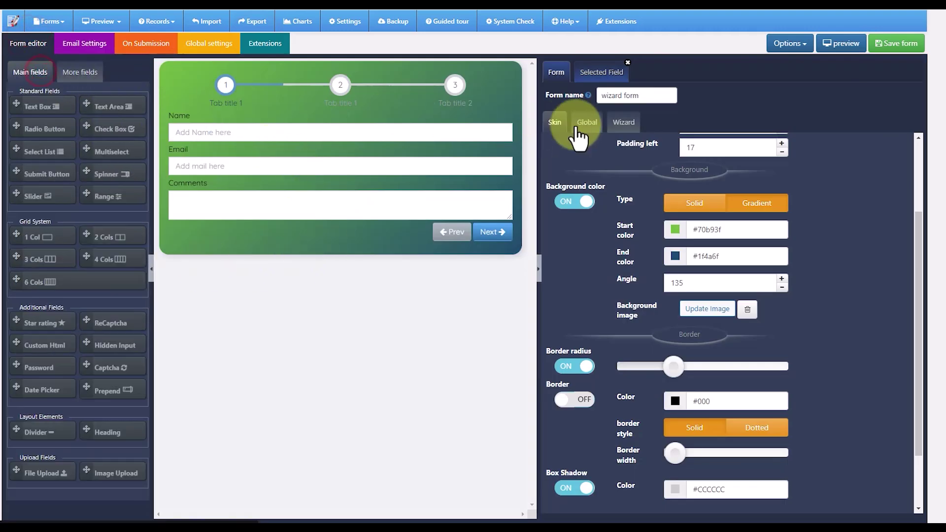
left_click(904, 45)
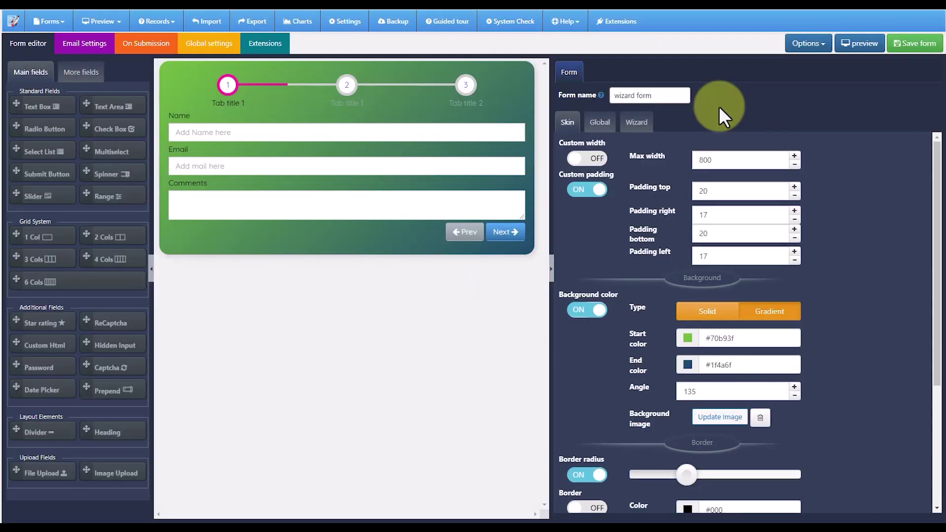
Preview the form for desktop and fill its first step with a test name, a valid e-mail address and the comment "asdfa".
left_click(868, 44)
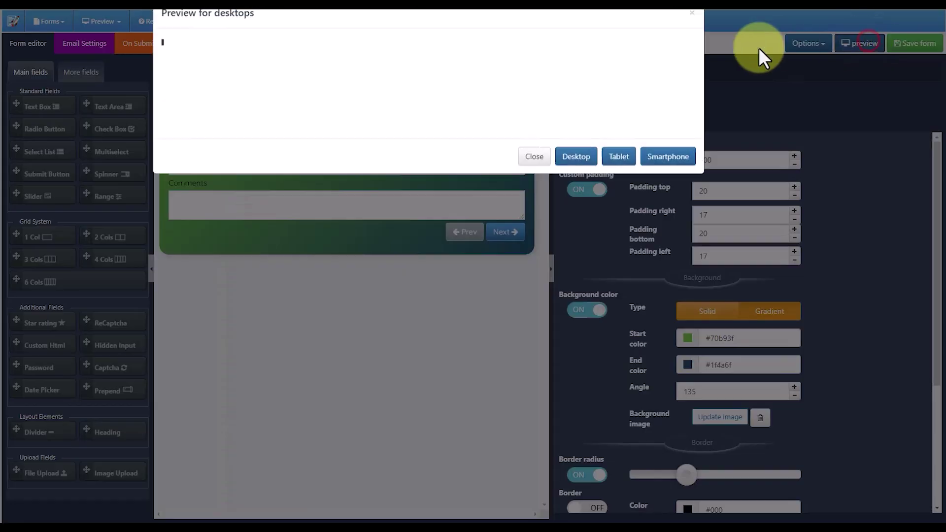
left_click(234, 123)
type("asdfasdf")
left_click(177, 157)
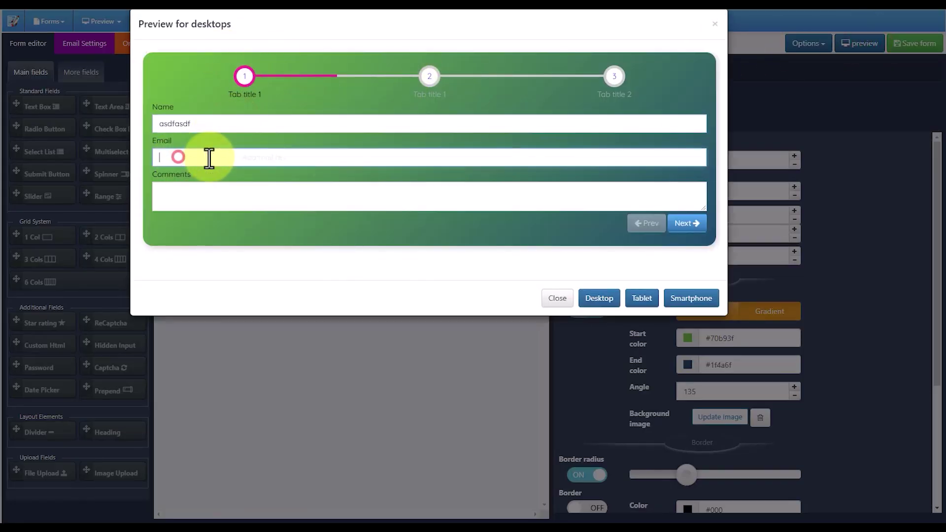
left_click(687, 223)
left_click(188, 154)
type("asdf")
left_click(214, 197)
type("asdfa")
left_click(205, 157)
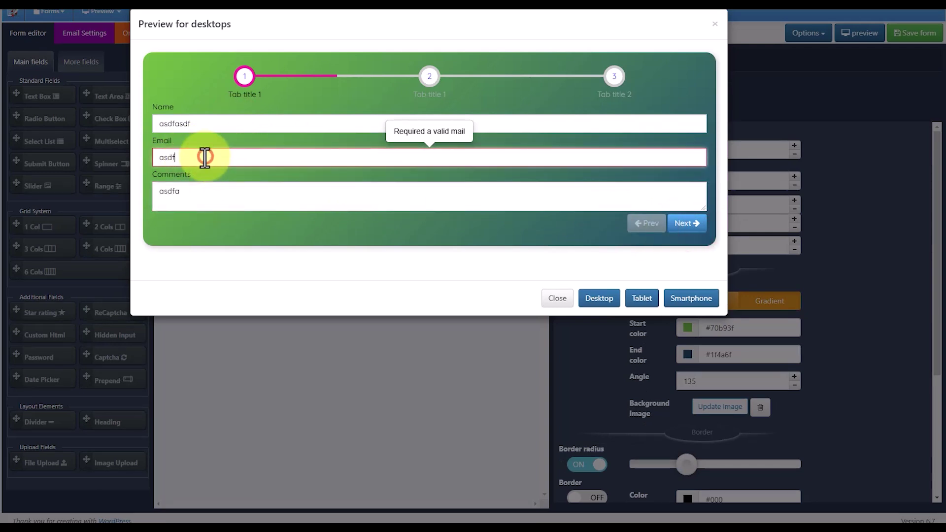
type("@asdf.com")
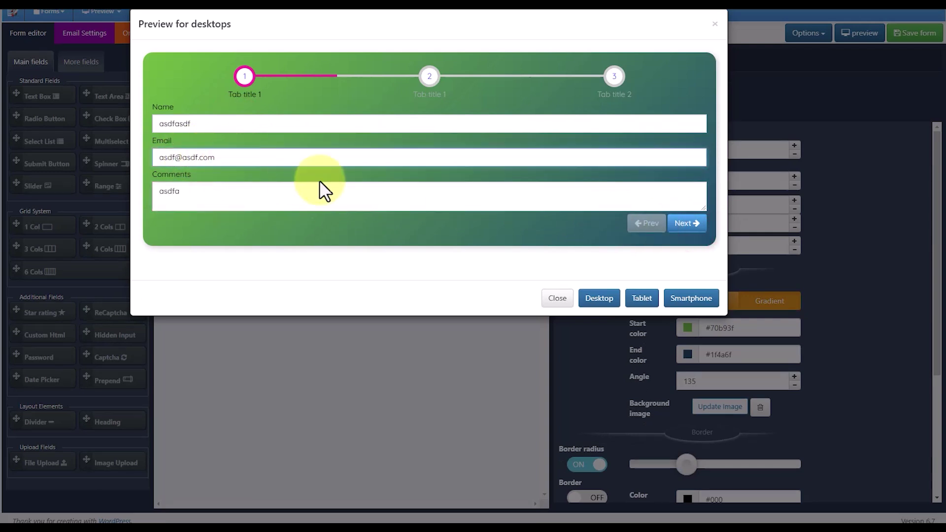
In the preview's second step, select New option23 for Services and New option2 for Products, and advance to the third step.
left_click(691, 228)
left_click(191, 123)
left_click(201, 172)
left_click(159, 174)
left_click(686, 212)
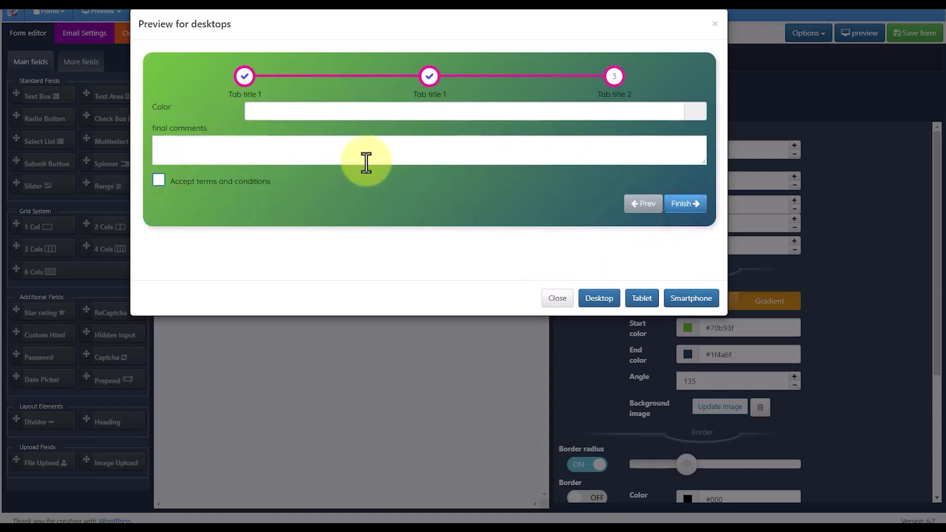
Complete the third step with accepted terms, color #992c2c and final comments "asdfasdf", submit the form and close the preview.
left_click(686, 206)
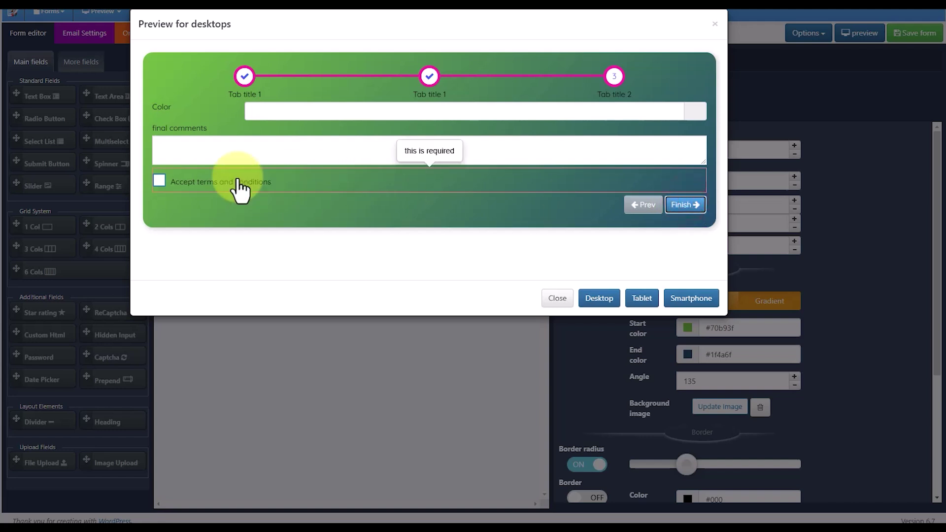
left_click(158, 180)
left_click(277, 107)
left_click(695, 111)
left_click(668, 146)
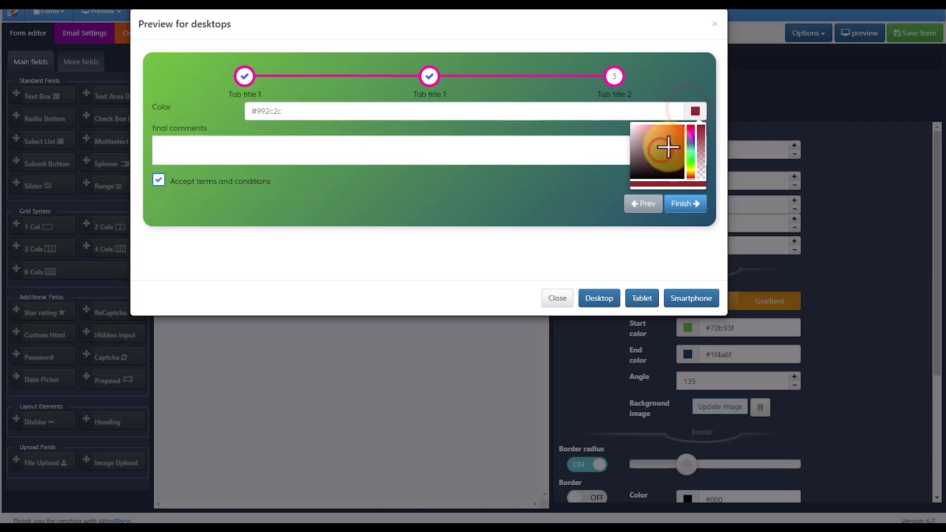
left_click(325, 149)
type("sdfsdfsdf")
left_click(686, 203)
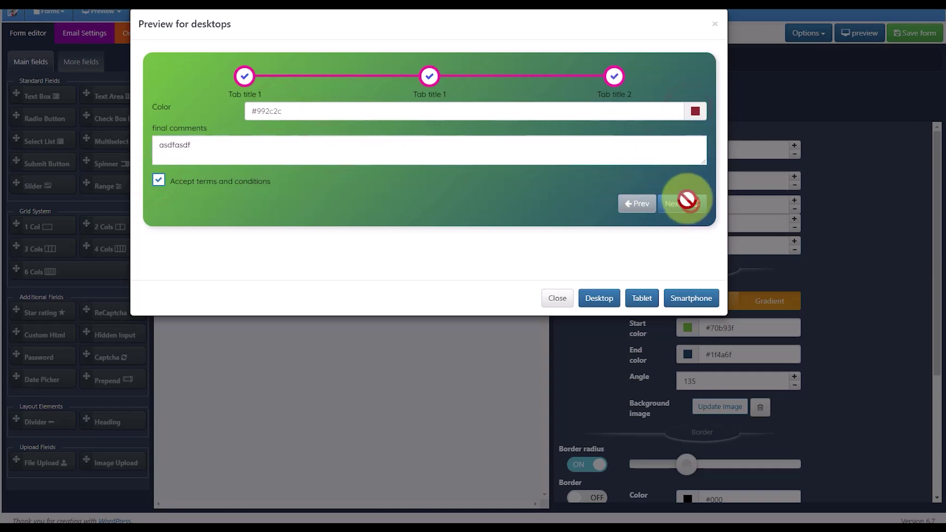
left_click(556, 299)
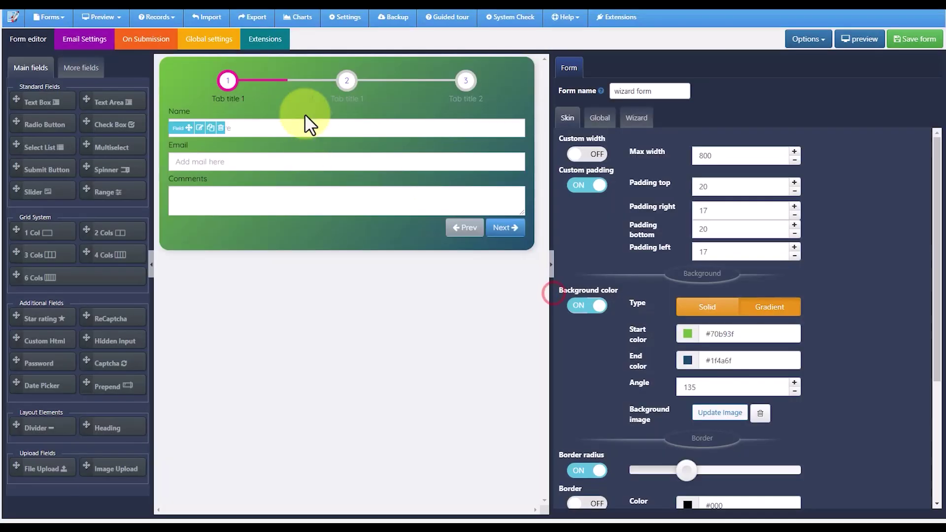
Open the latest wizard form entry from the list of all records and review its submitted data.
left_click(162, 20)
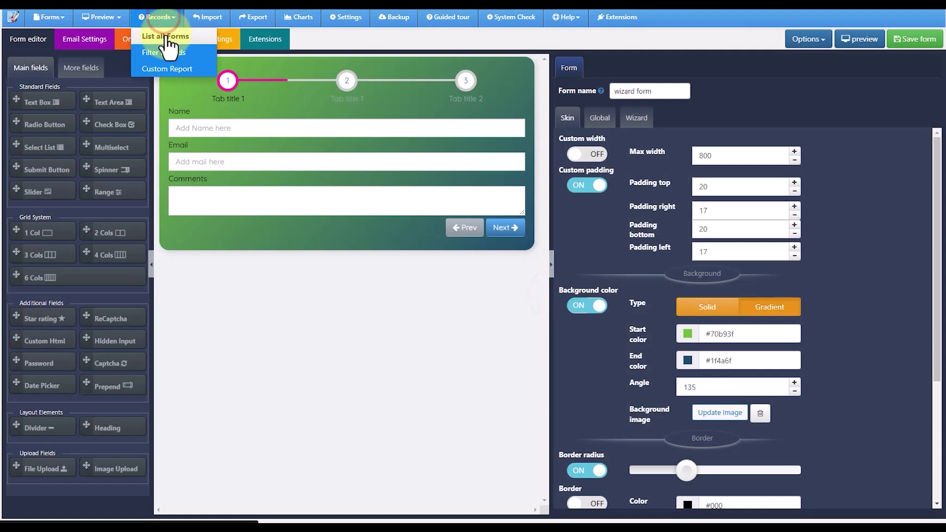
left_click(165, 38)
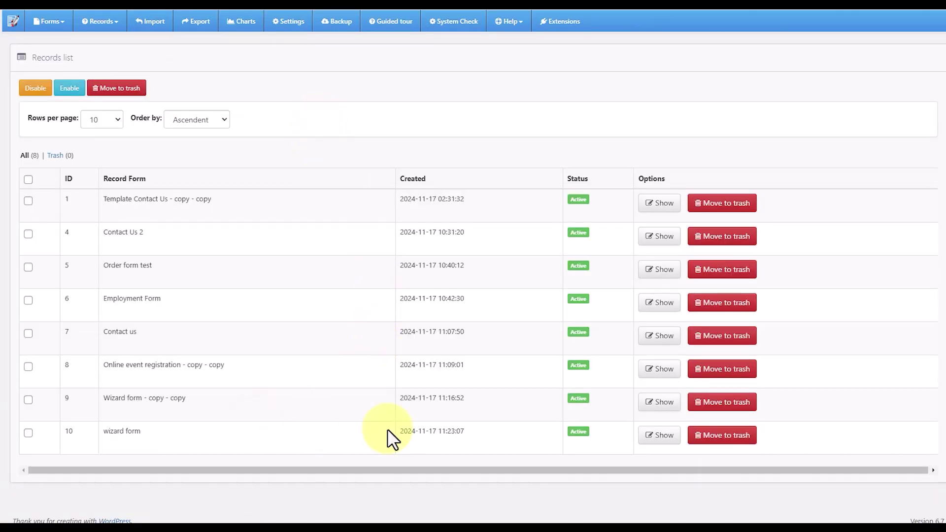
left_click(645, 436)
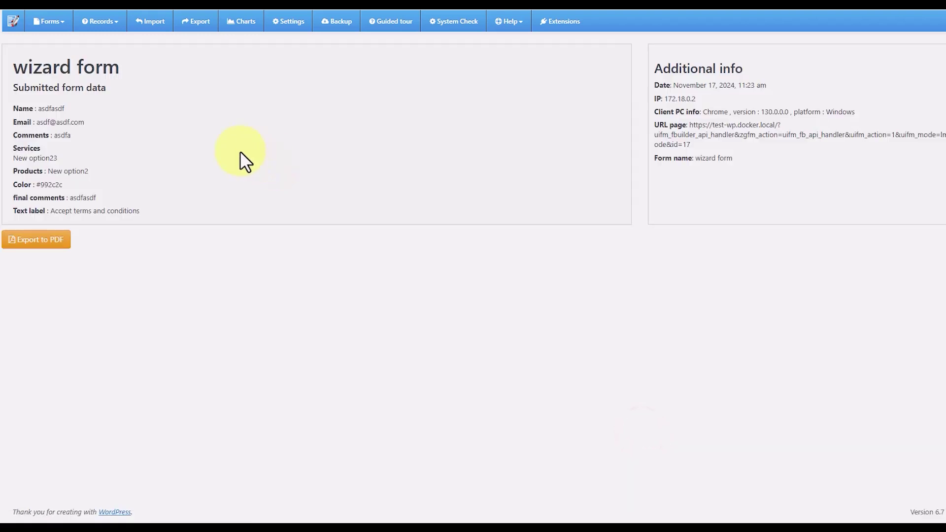
left_click_drag(15, 63, 151, 205)
left_click(154, 178)
Open the list of forms and locate the wizard form in it.
left_click(51, 26)
left_click(72, 58)
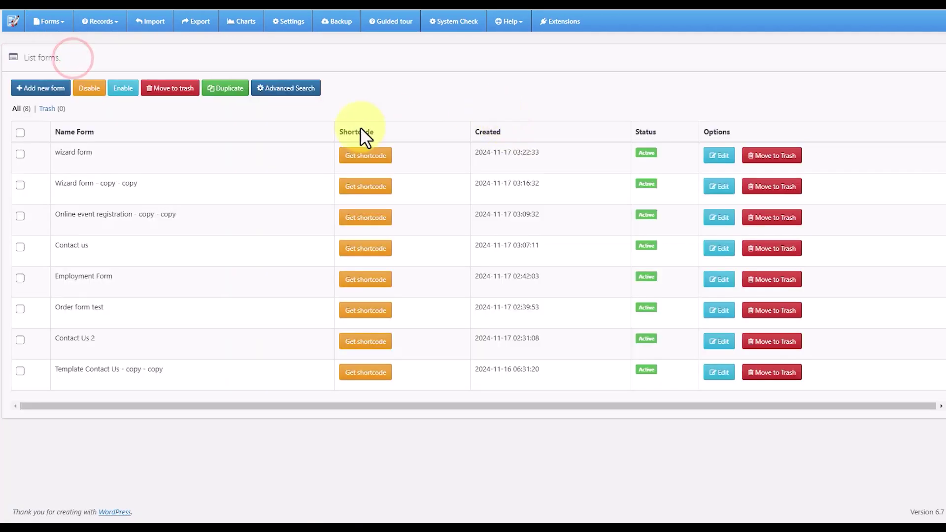
left_click(51, 155)
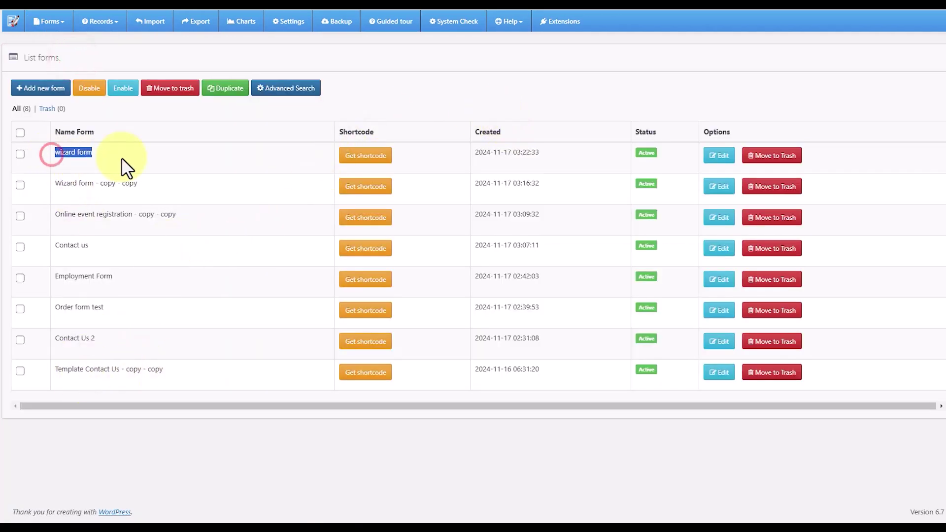
left_click(104, 157)
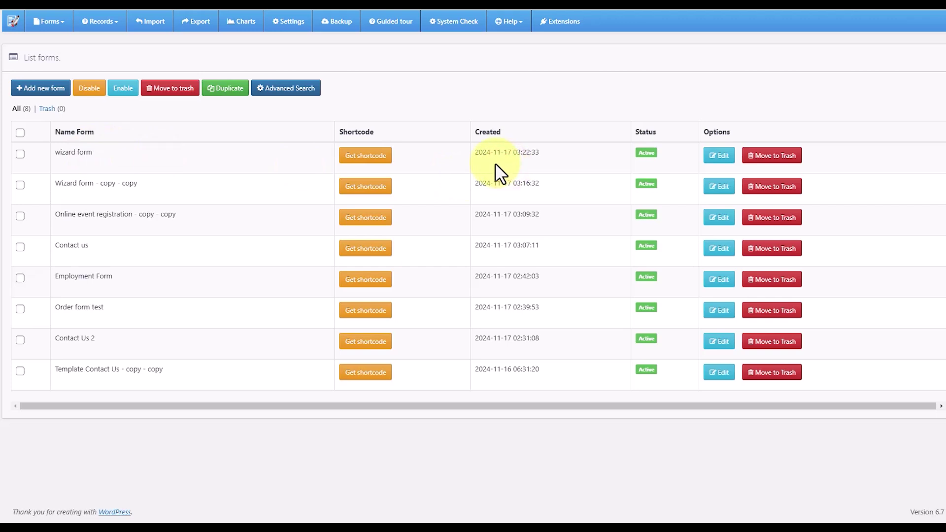
Open the new form page and examine the Employment template for multi-step forms, including its form preview and step flow diagram.
left_click(44, 88)
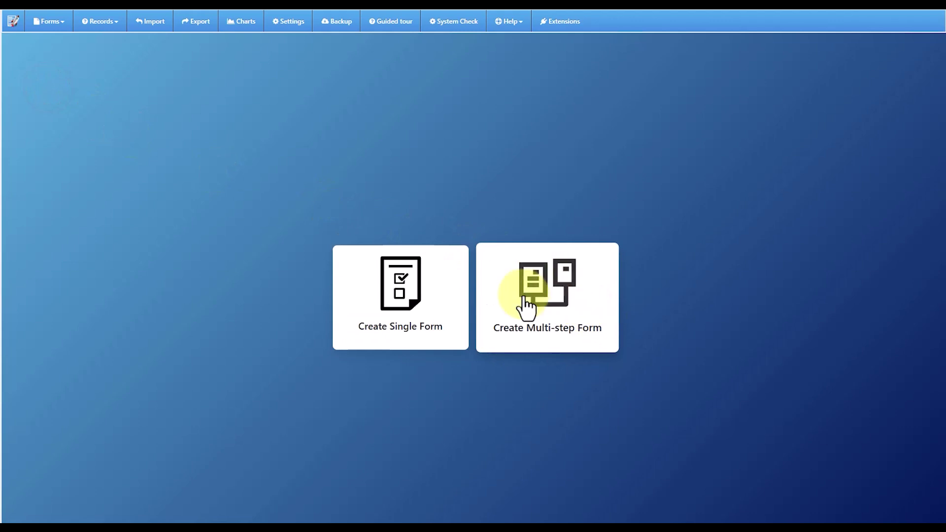
left_click(549, 292)
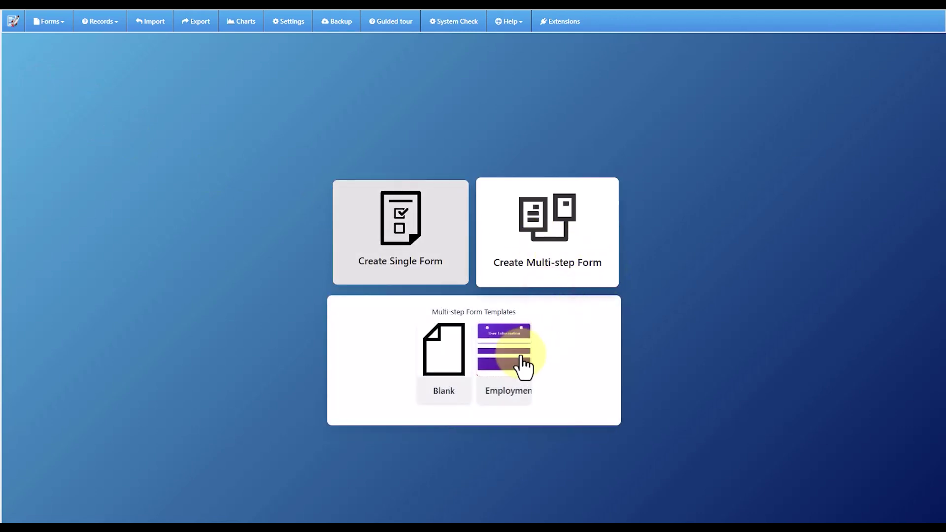
left_click(520, 364)
scroll(556, 308, "down", 3)
scroll(276, 429, "down", 2)
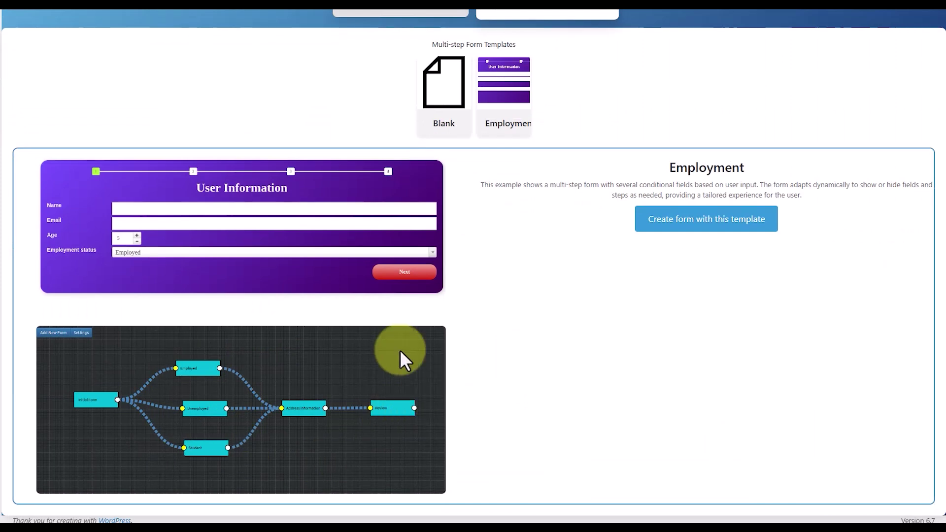
mouse_move(343, 454)
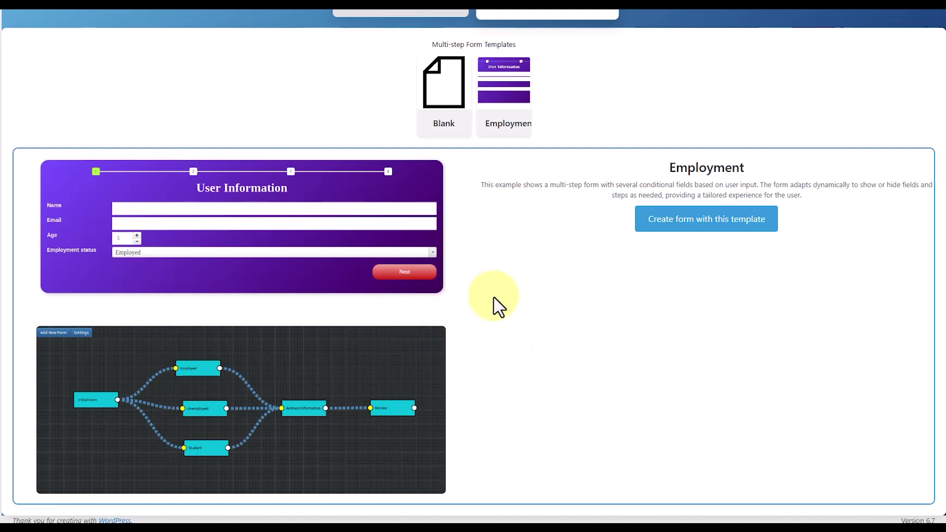
scroll(493, 296, "up", 3)
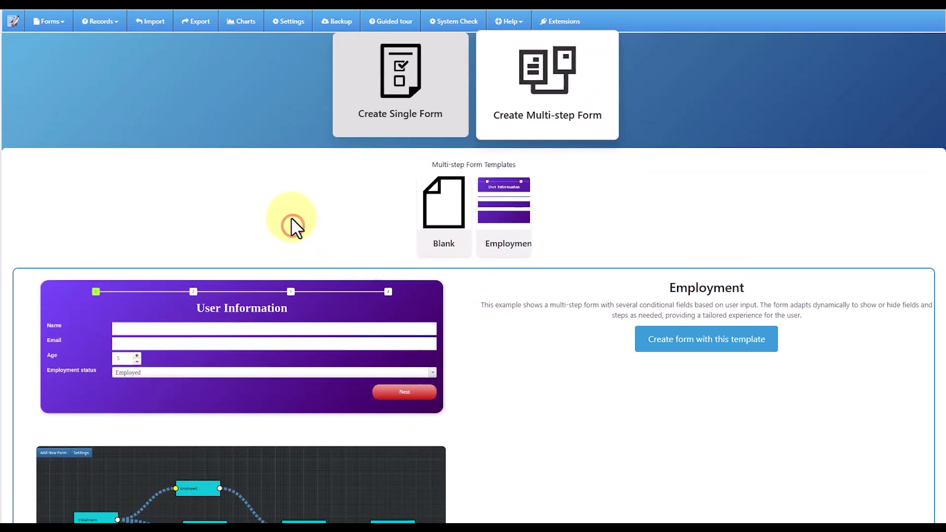
Leave the template page for the forms list and point out the wizard form's name there.
left_click(51, 21)
left_click(58, 58)
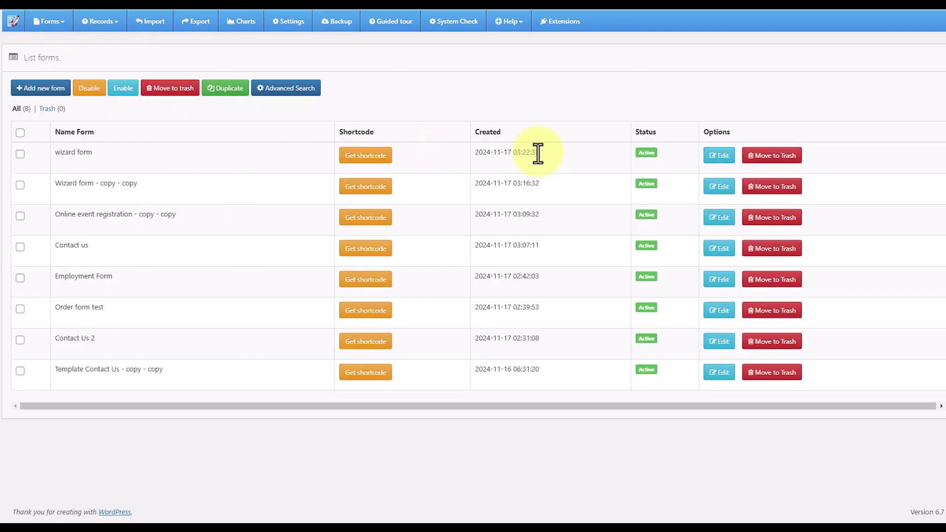
left_click_drag(55, 147, 92, 155)
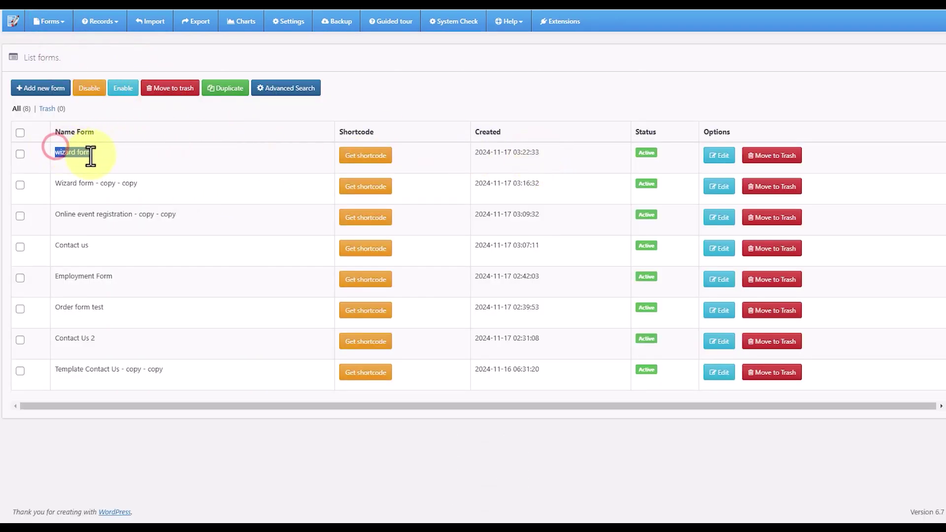
left_click(141, 150)
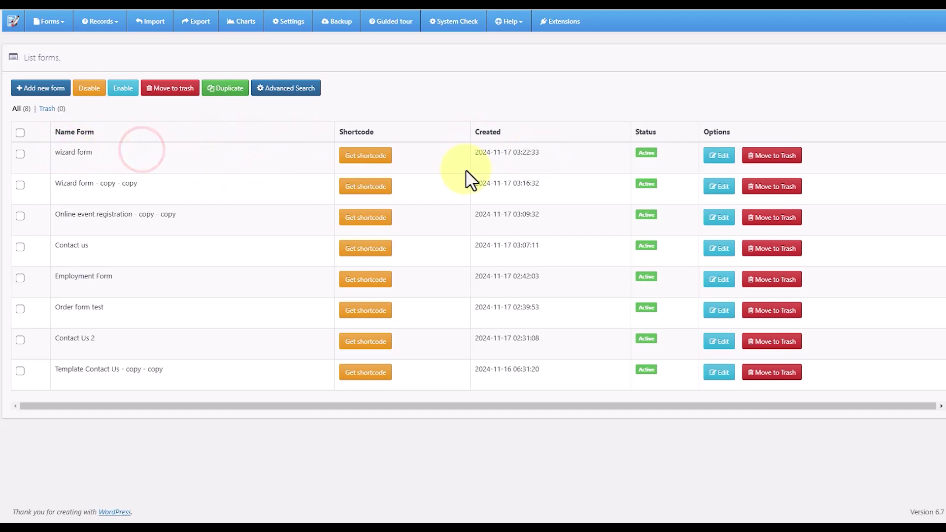